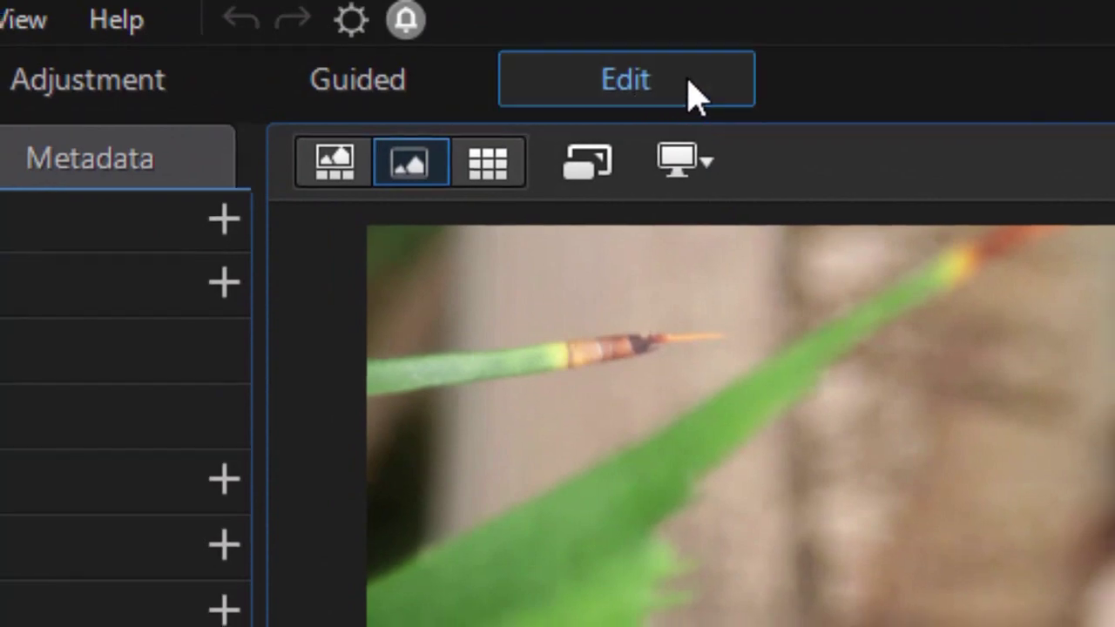
- Switch to Edit for the butterfly photo, then collapse and restore the Layers panel
click(694, 83)
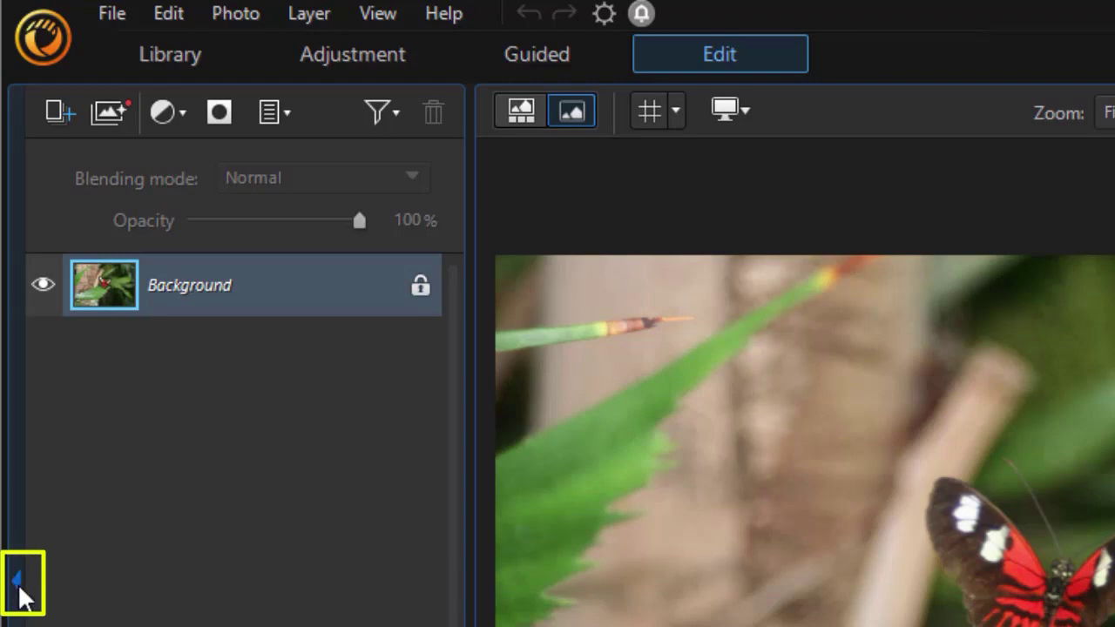
click(17, 580)
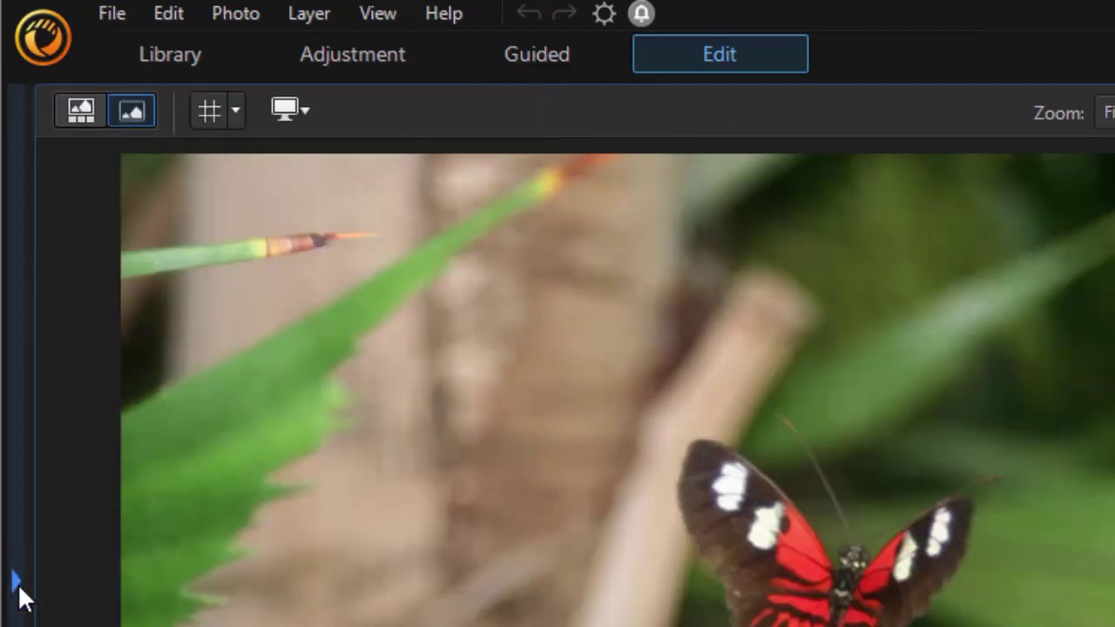
click(17, 582)
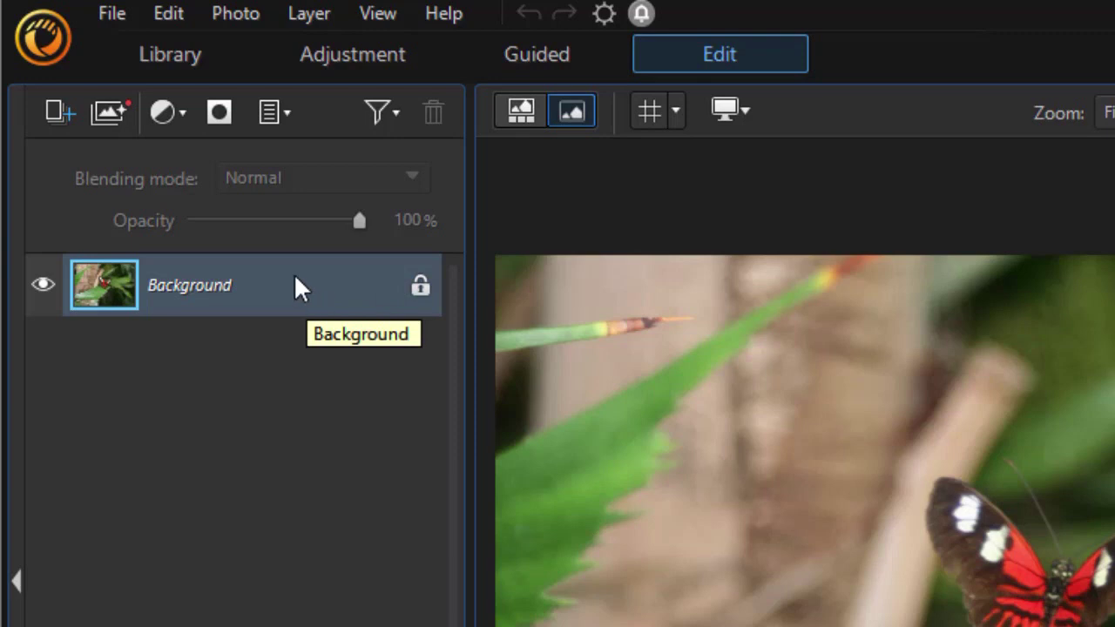
- Add bridge.jpg from the Photo Browser panel as a photo layer above the Background
click(69, 115)
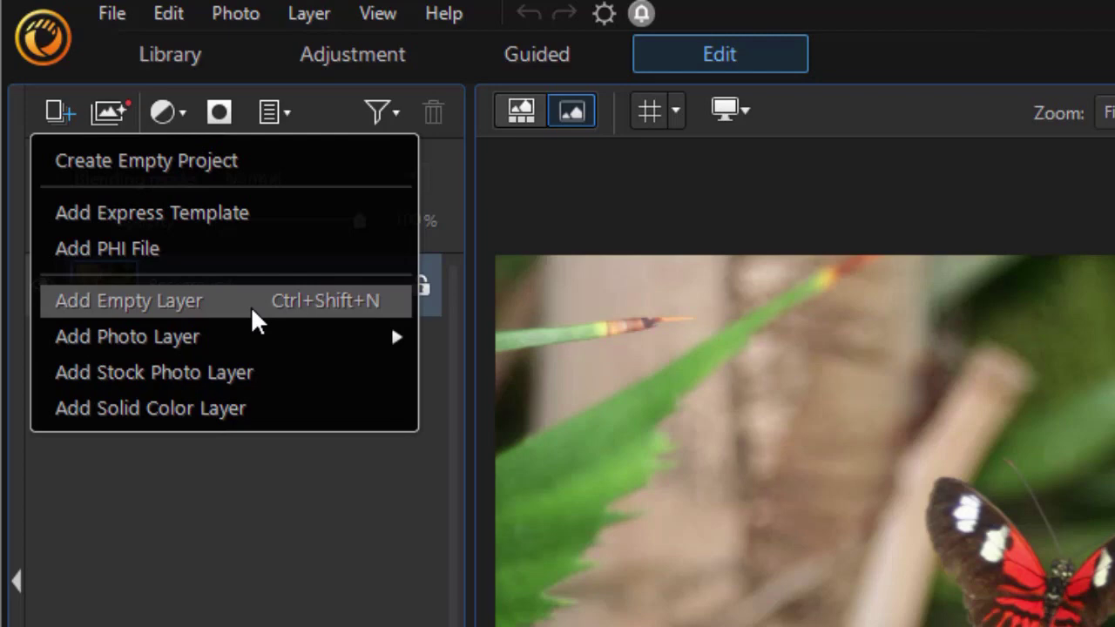
mouse_move(250, 333)
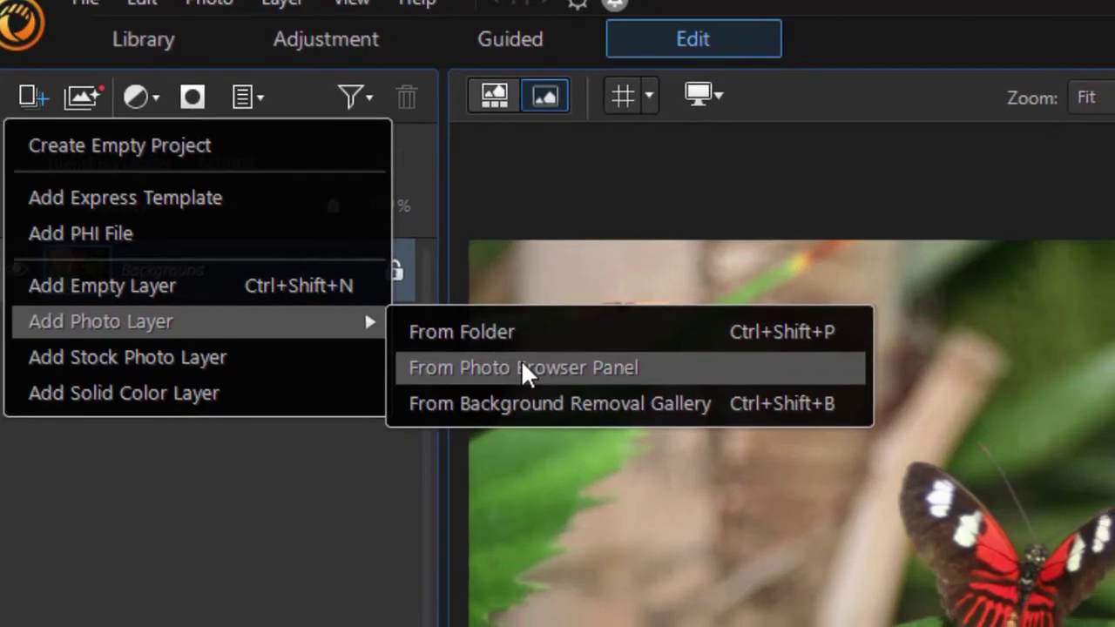
click(550, 389)
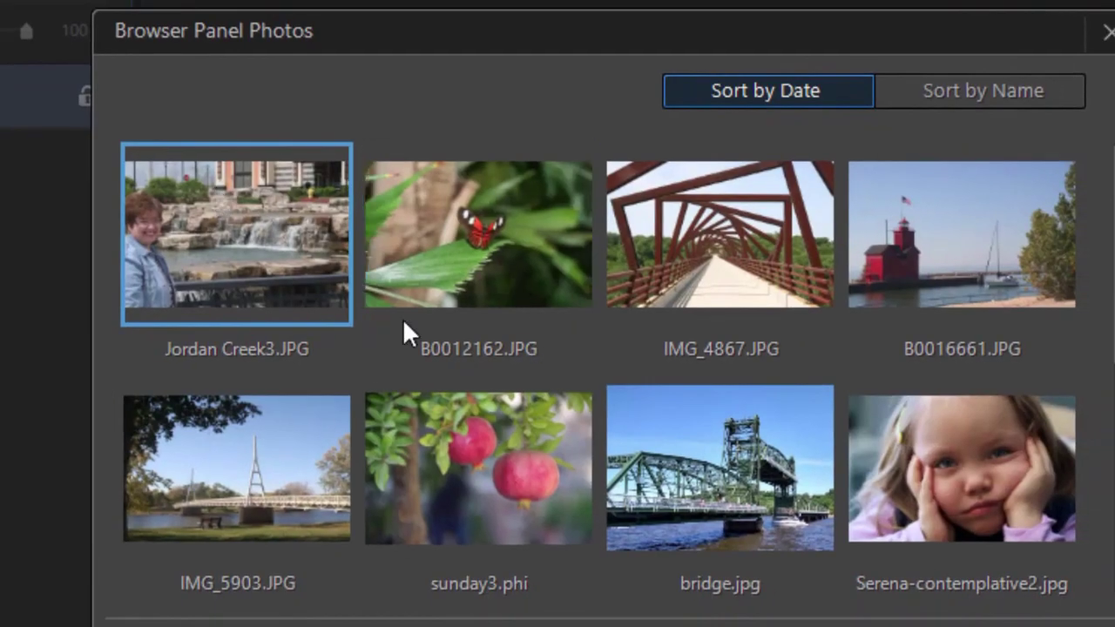
click(748, 462)
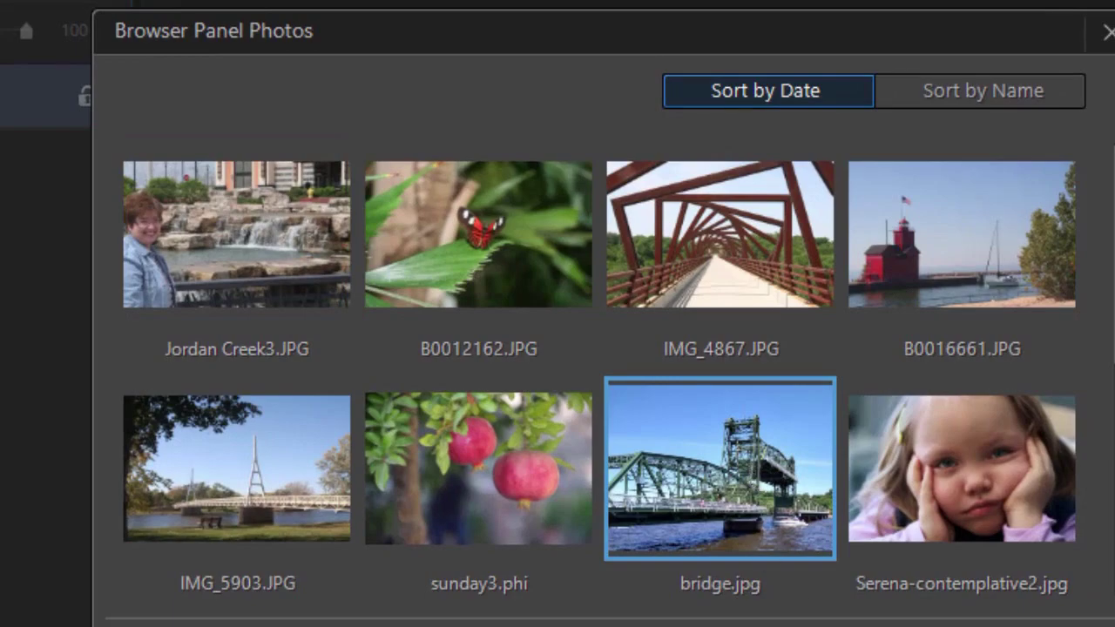
double_click(747, 461)
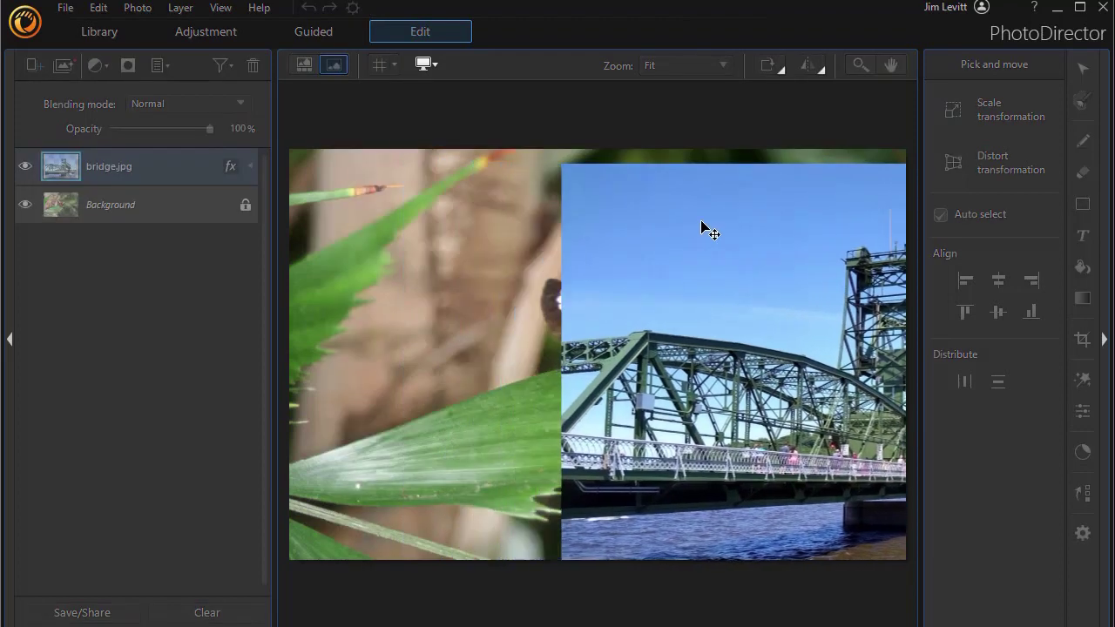
- Move the bridge photo and scale it down to a small inset at the upper right
drag(701, 221, 453, 219)
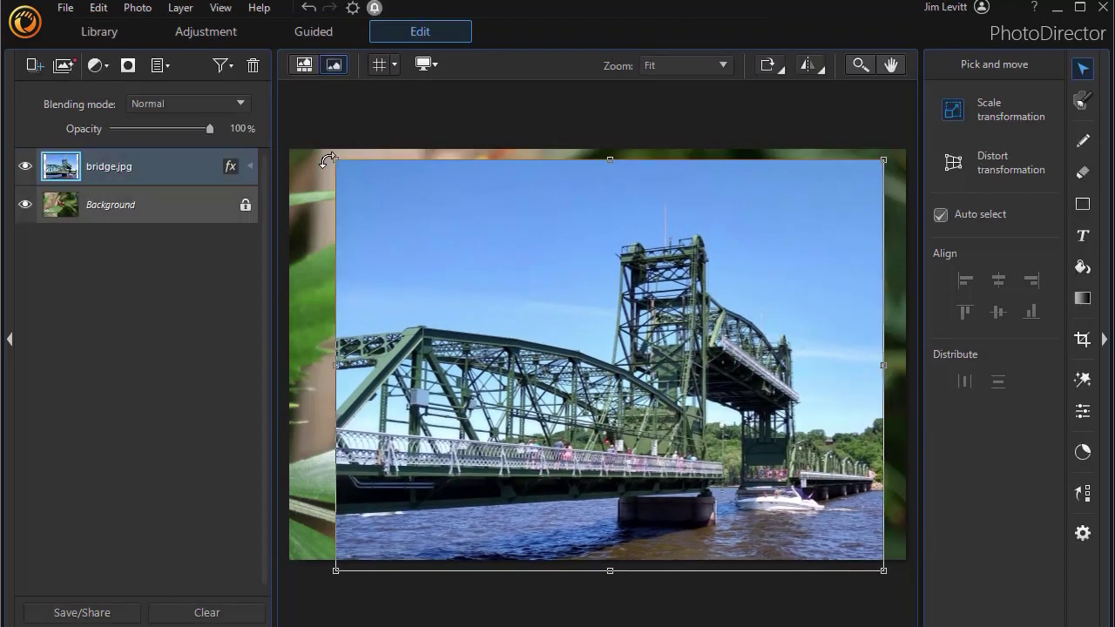
drag(332, 159, 726, 200)
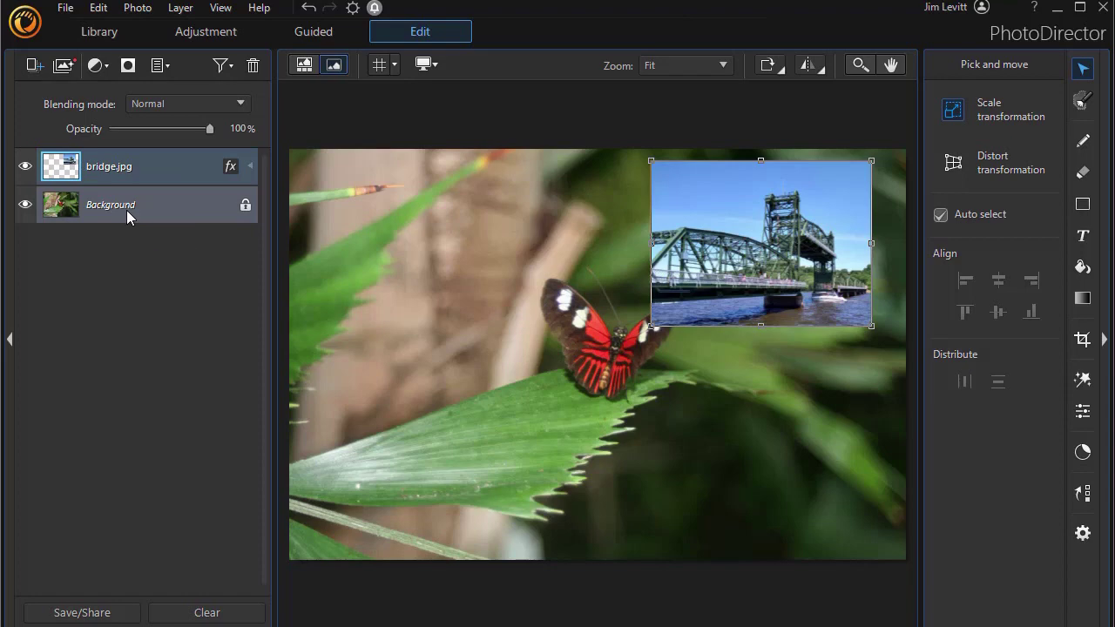
right_click(126, 210)
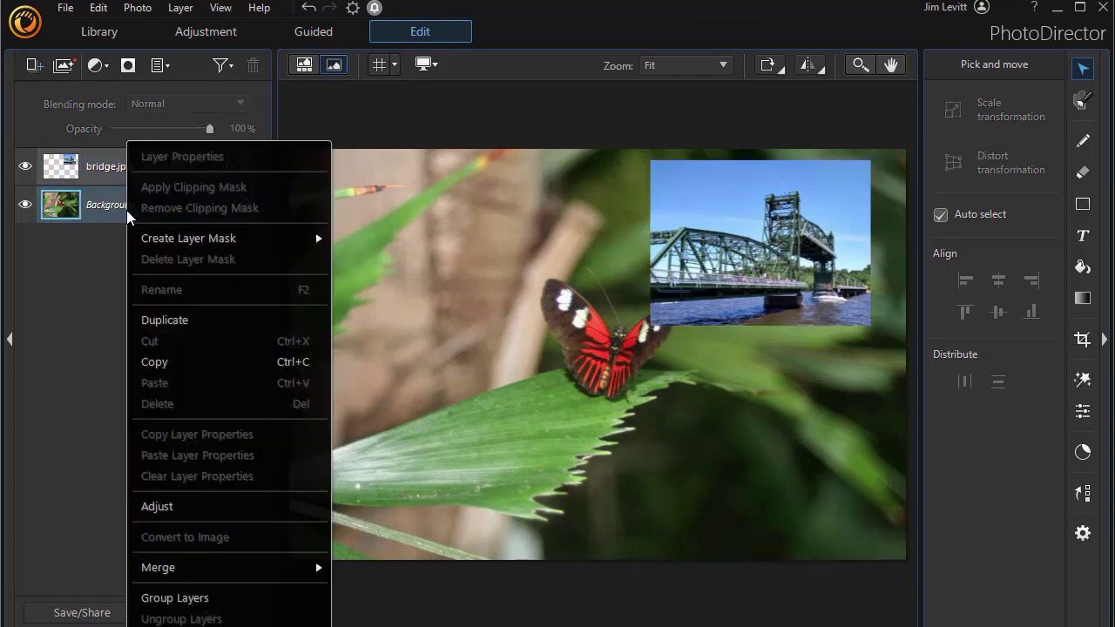
- Duplicate Background, hide the original, and keep bridge.jpg stacked above Background copy
click(166, 319)
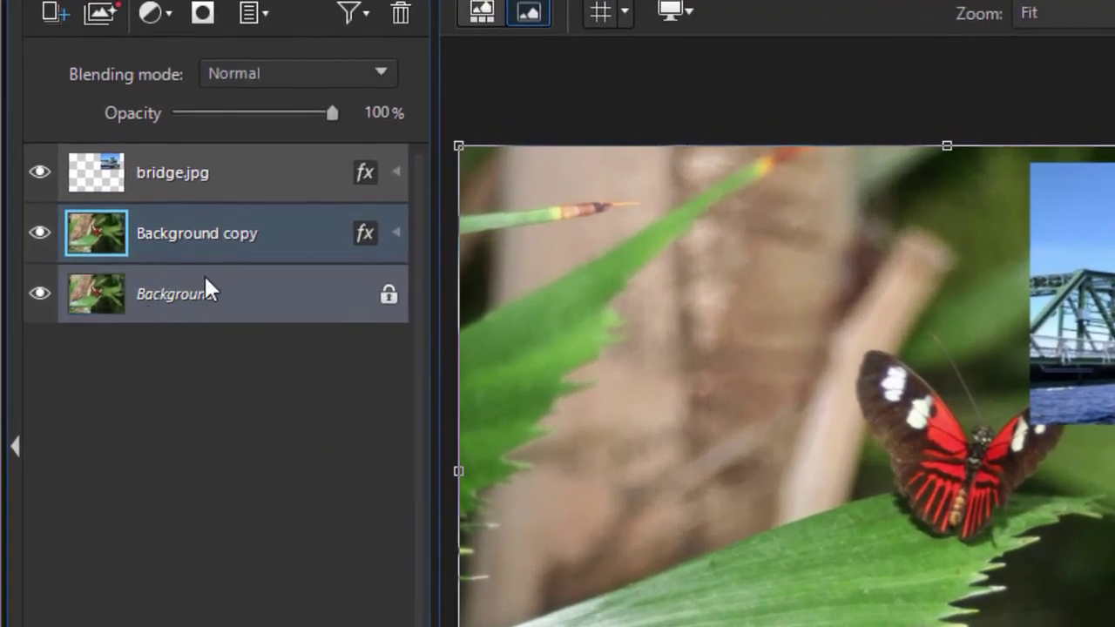
click(41, 295)
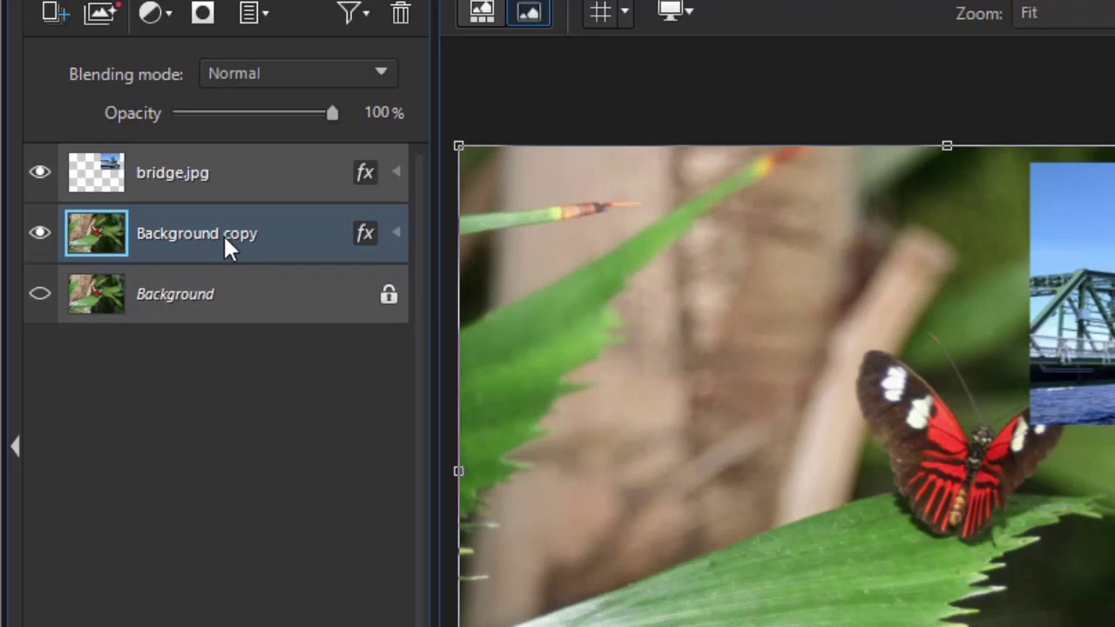
drag(223, 233, 224, 145)
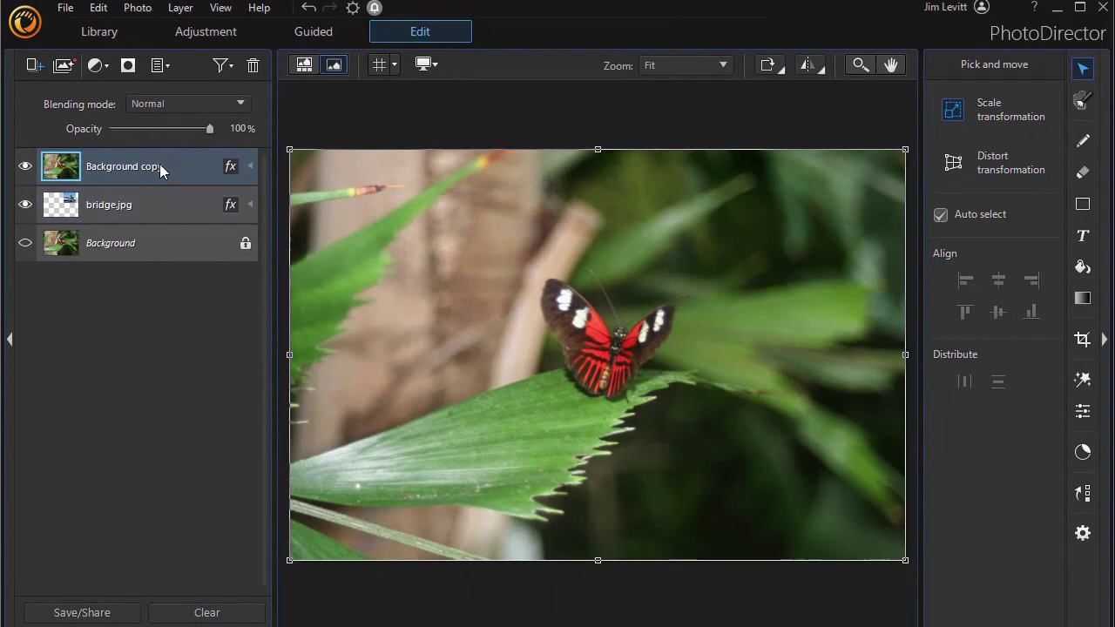
drag(160, 208, 167, 167)
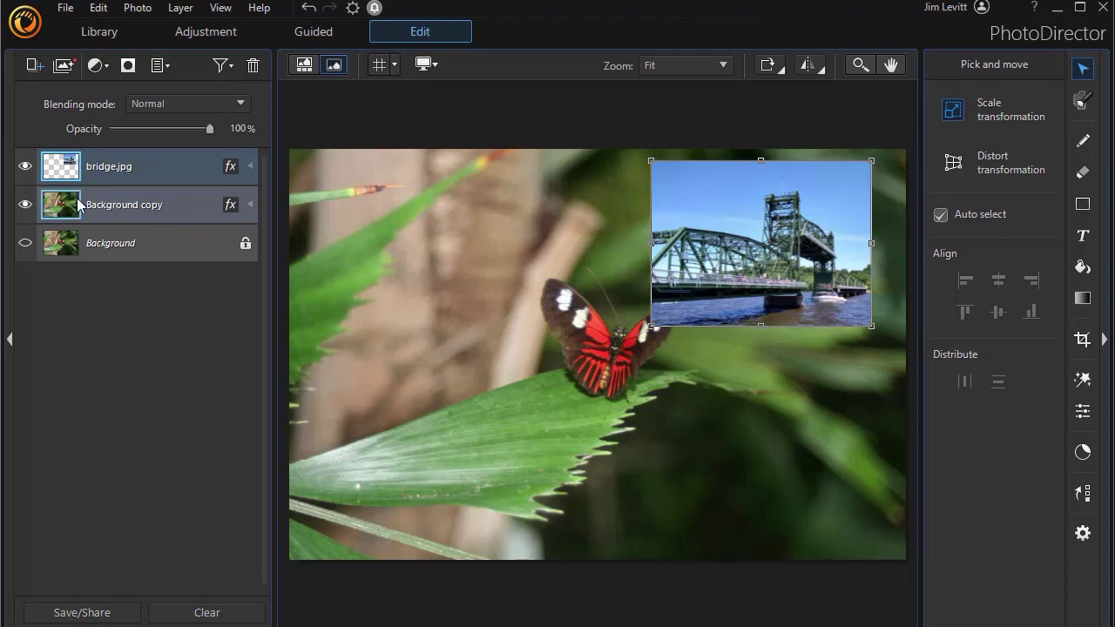
click(25, 206)
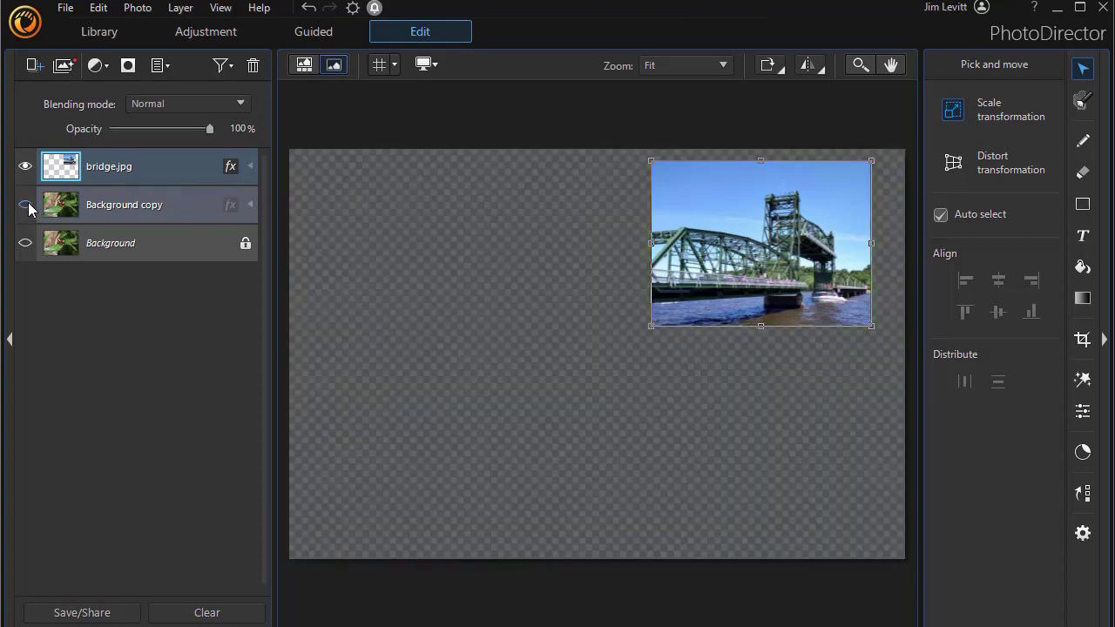
click(25, 207)
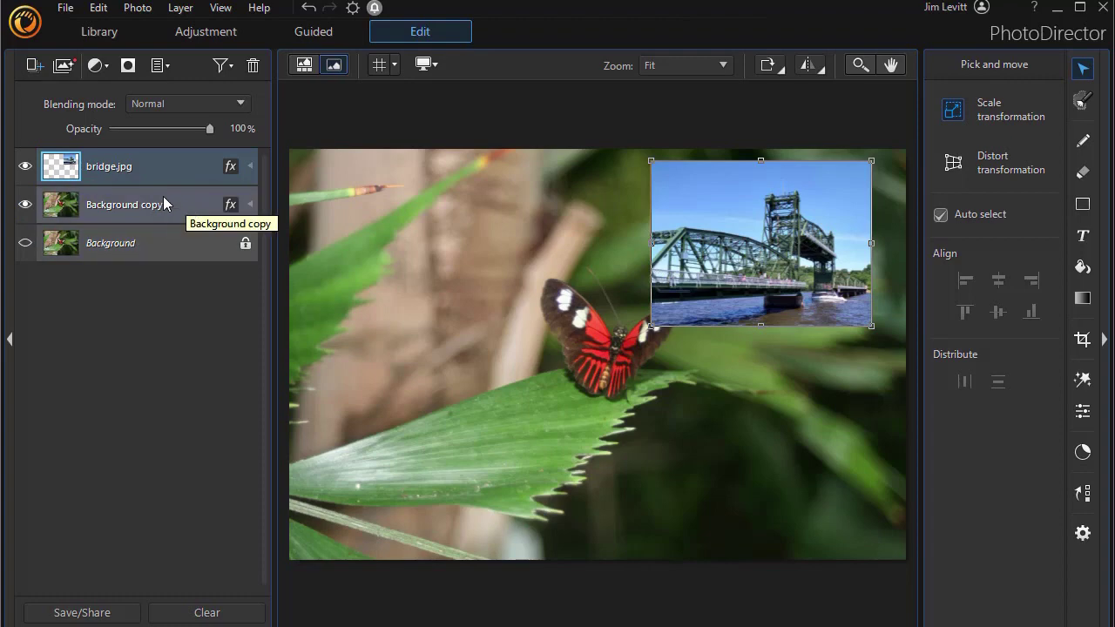
- Enable Bevel & Emboss on bridge.jpg: Inner Bevel, Up, size 10, depth 20, soften 1
click(231, 168)
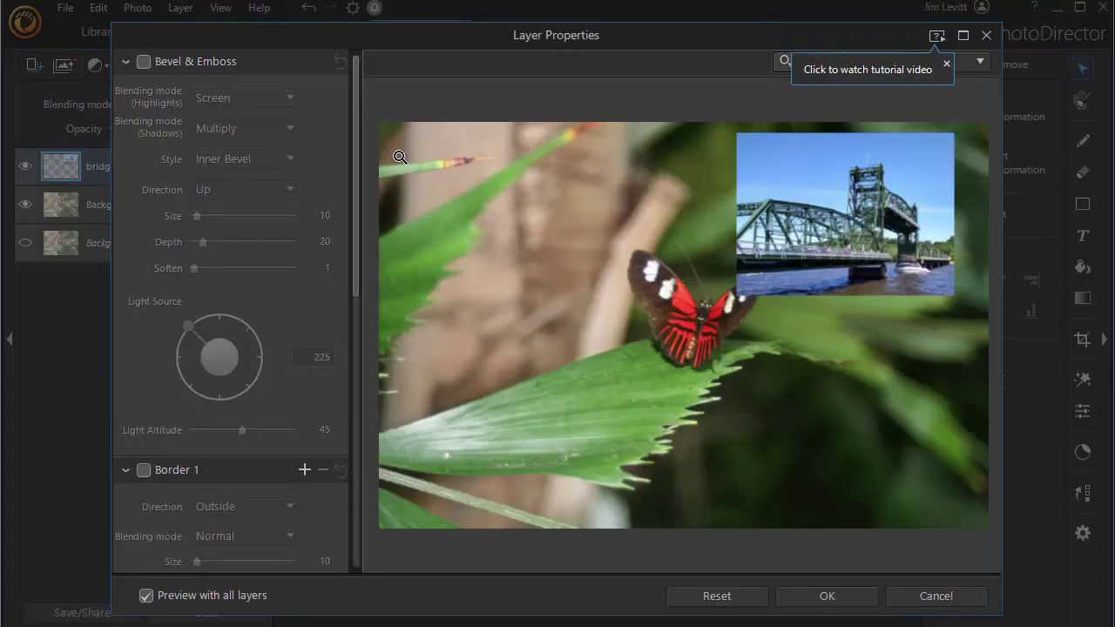
drag(352, 242, 359, 180)
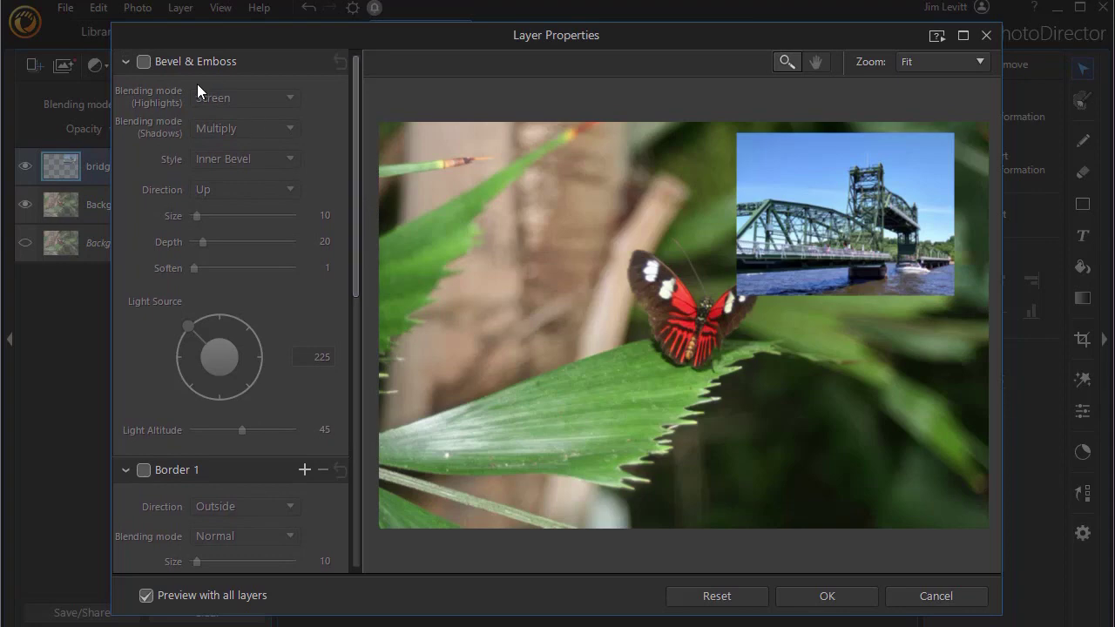
click(143, 62)
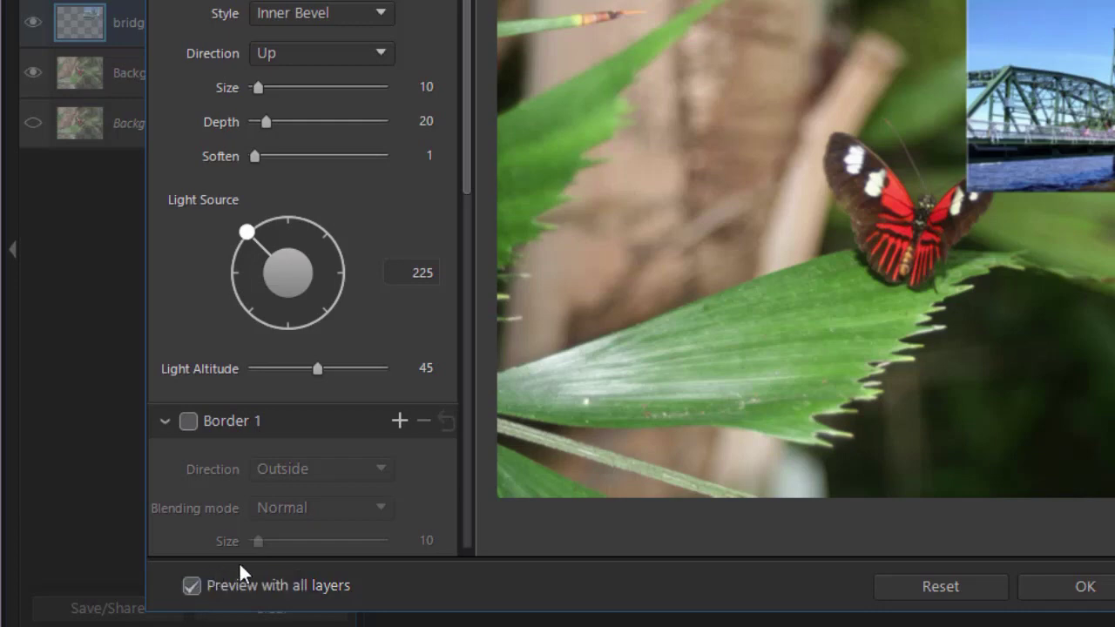
click(192, 586)
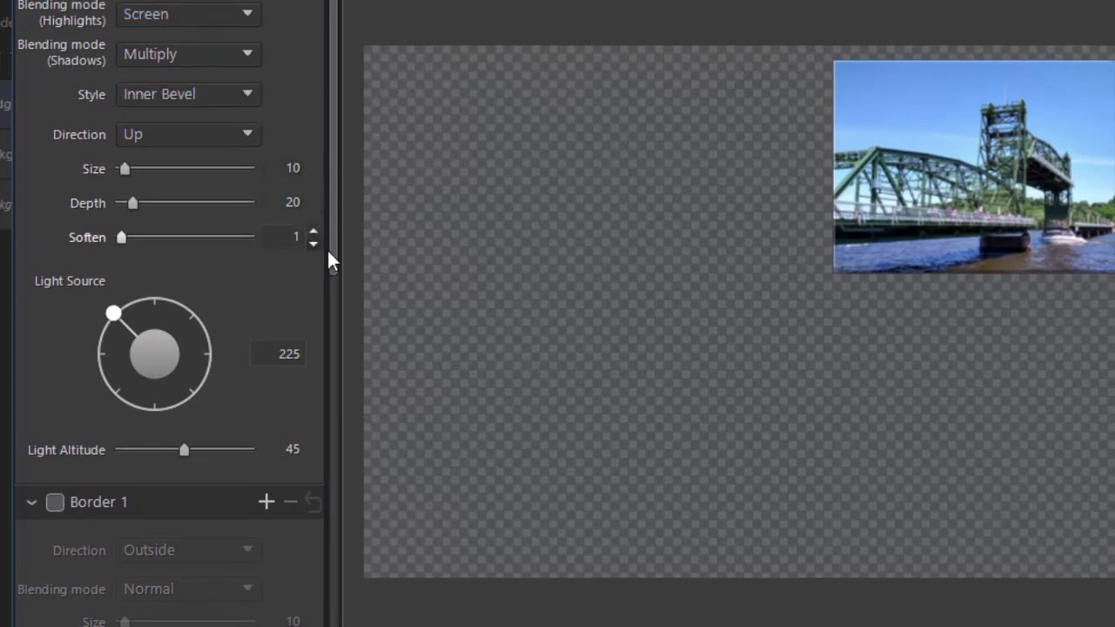
- Try a white Border 1 on the bridge, then reset the effects and cancel Layer Properties
drag(328, 256, 329, 421)
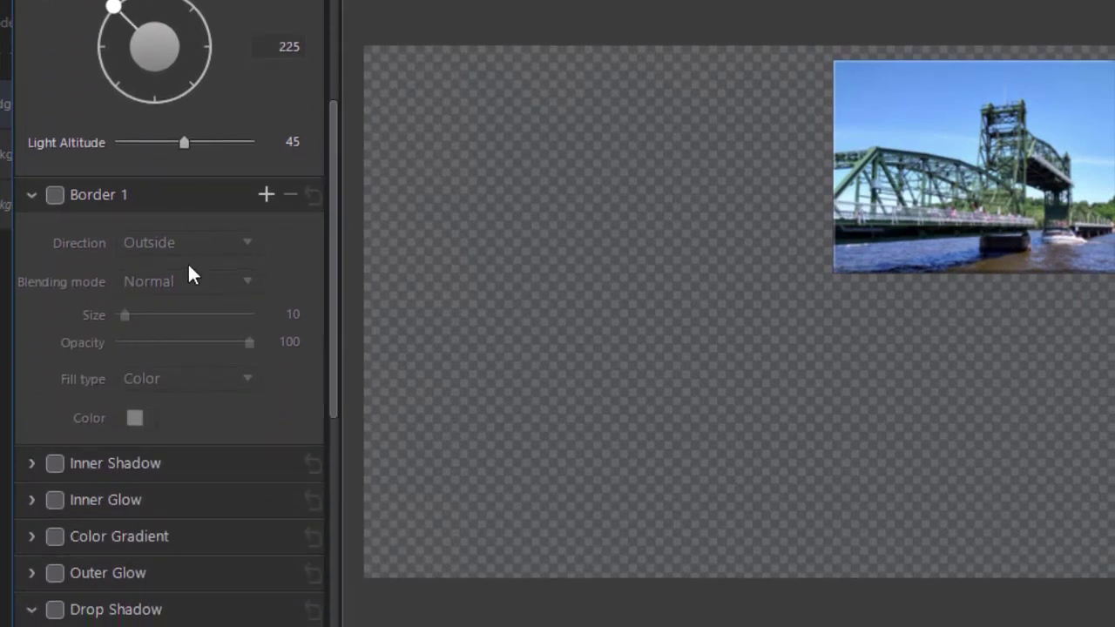
click(53, 197)
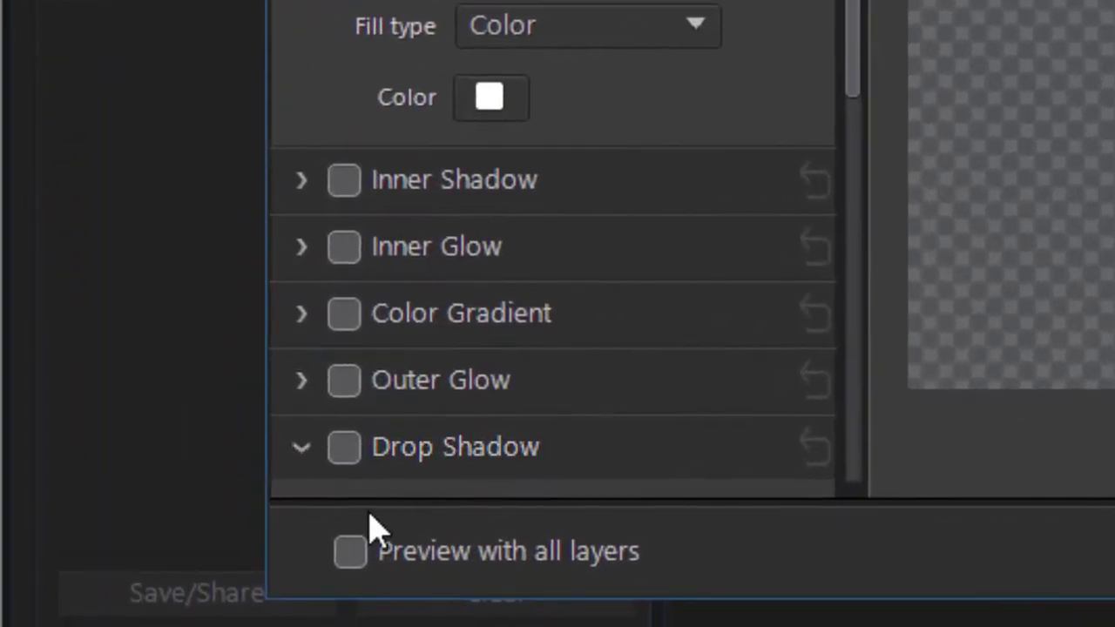
click(58, 626)
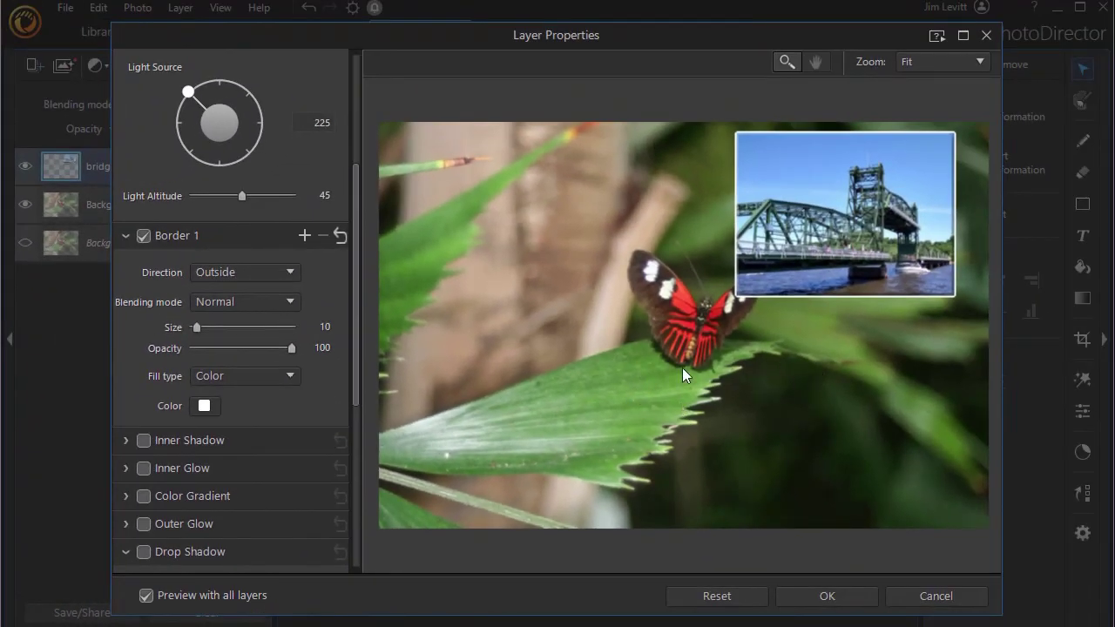
click(712, 595)
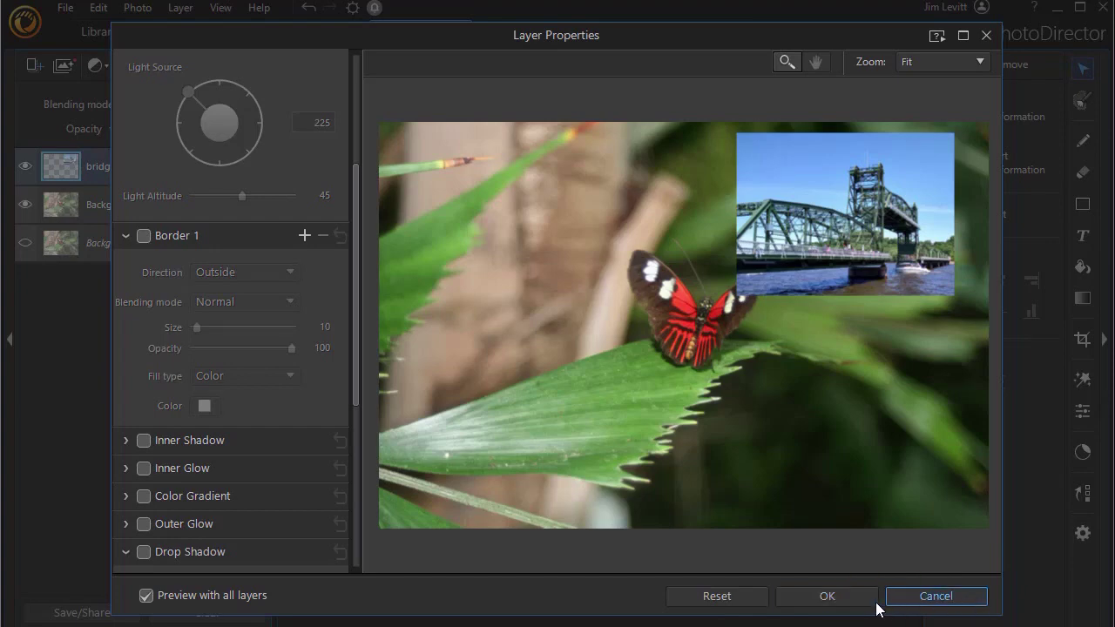
click(933, 600)
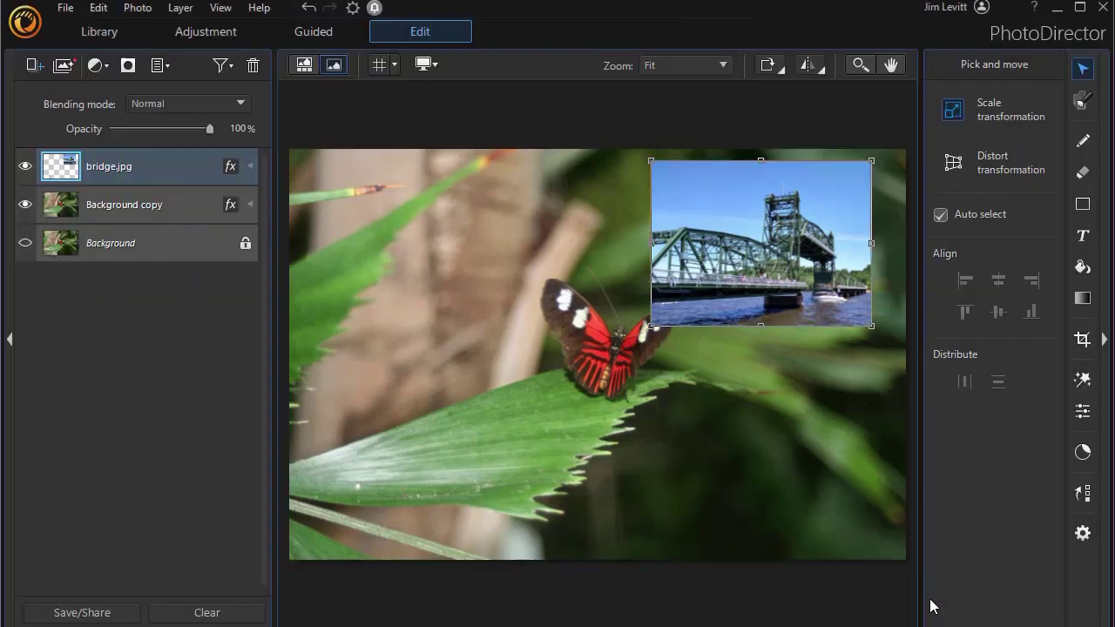
click(407, 239)
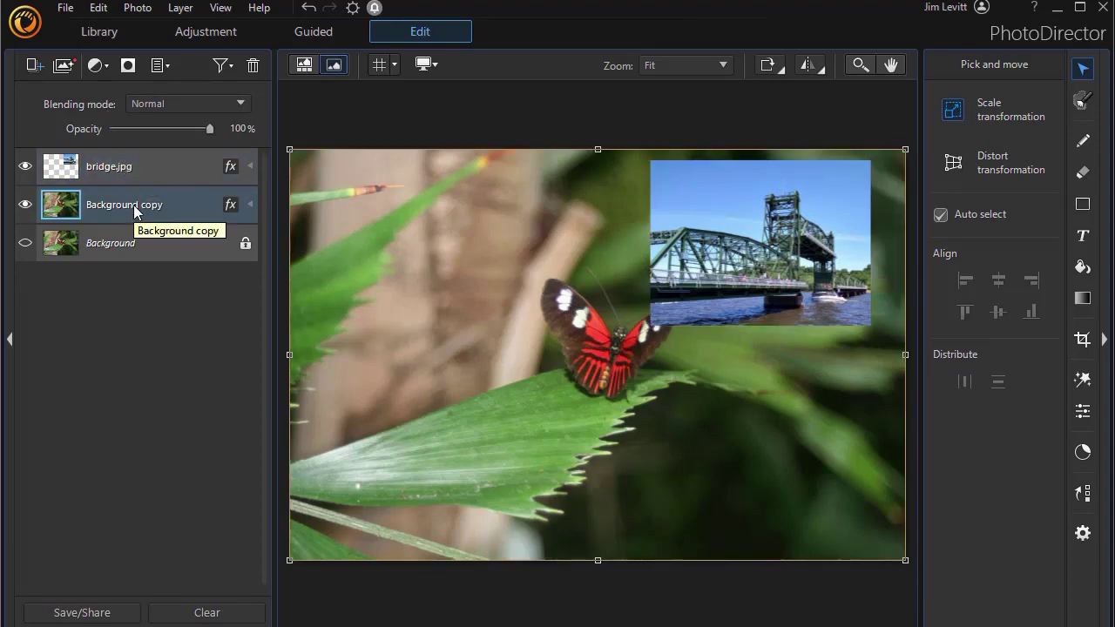
- Add IMG_5903.JPG from the Photo Browser panel as a photo layer above Background copy
click(42, 70)
mouse_move(94, 197)
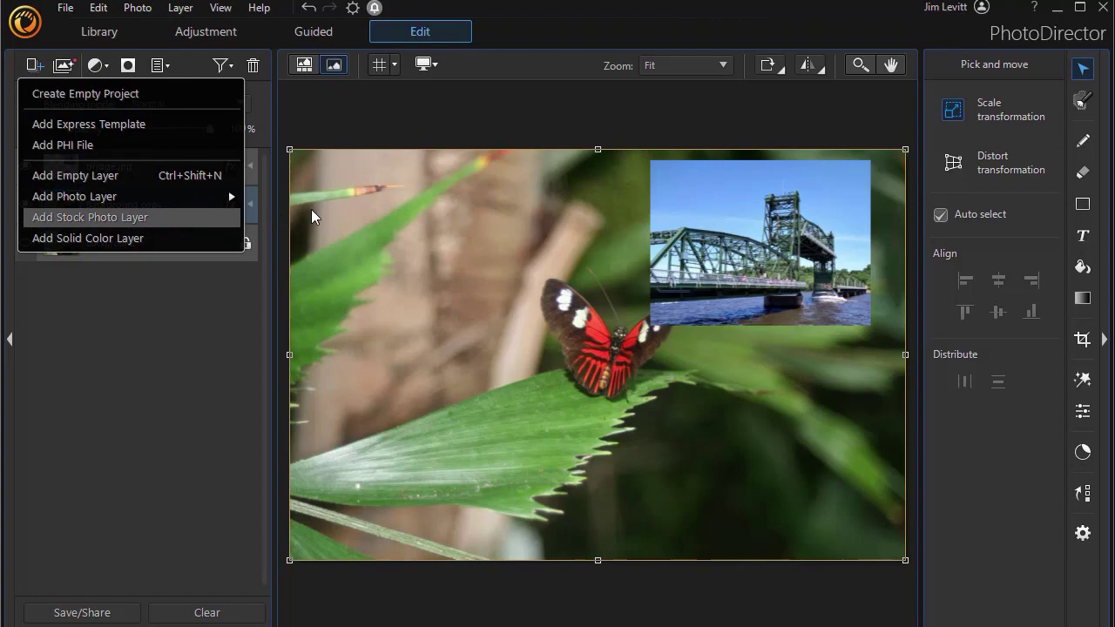
mouse_move(218, 196)
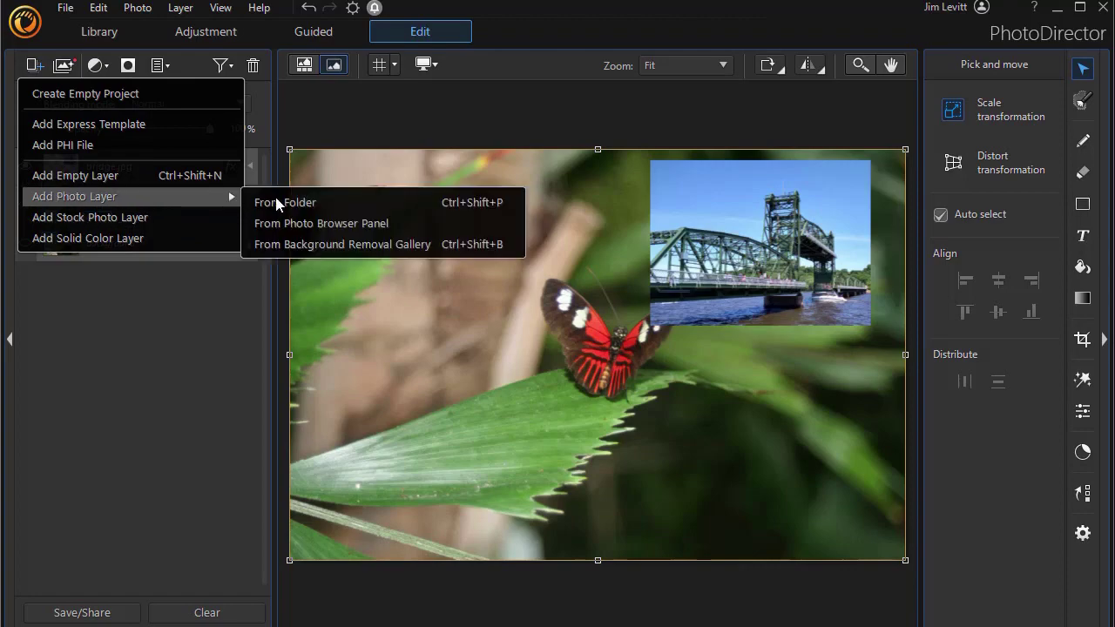
click(330, 224)
click(340, 376)
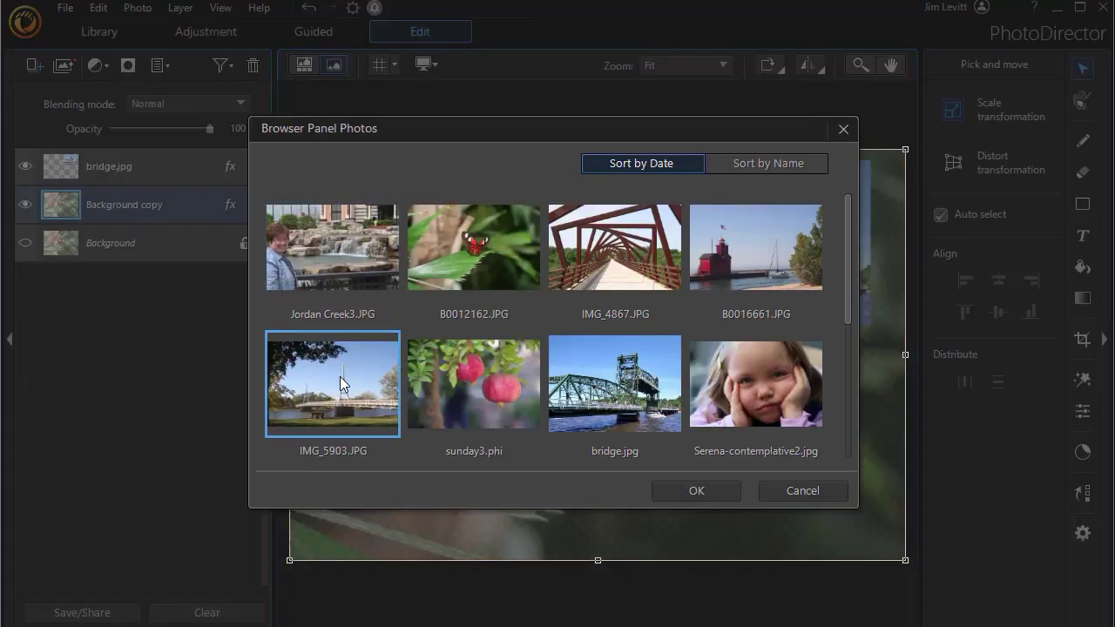
double_click(340, 376)
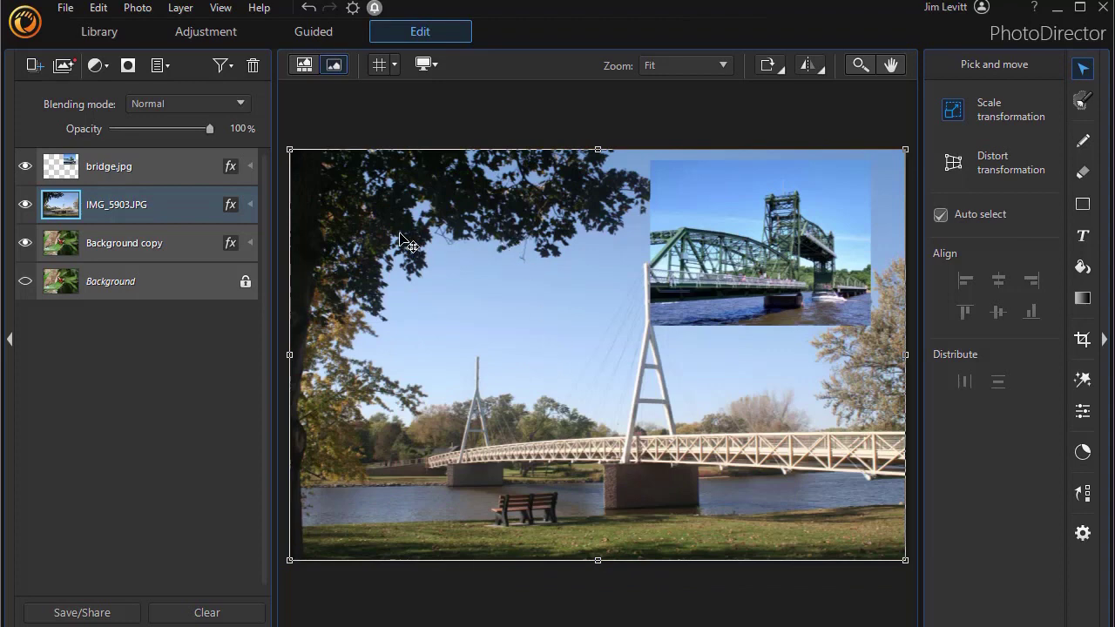
- Scale IMG_5903 down and tuck it partly under the bridge.jpg inset near the centre
drag(290, 151, 662, 397)
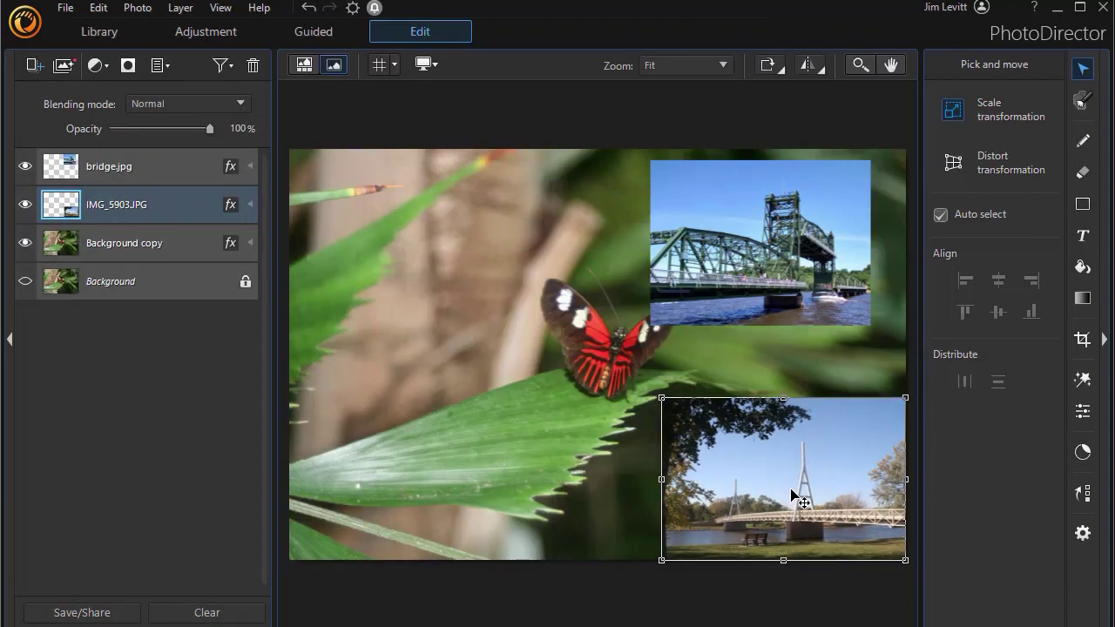
drag(791, 490, 751, 472)
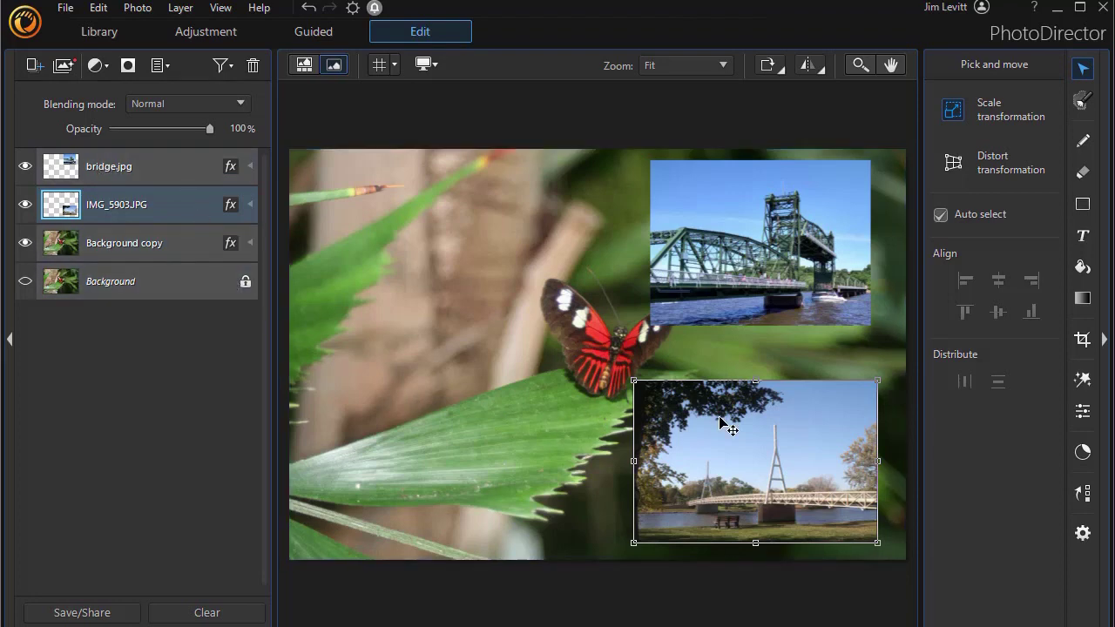
drag(719, 420, 667, 319)
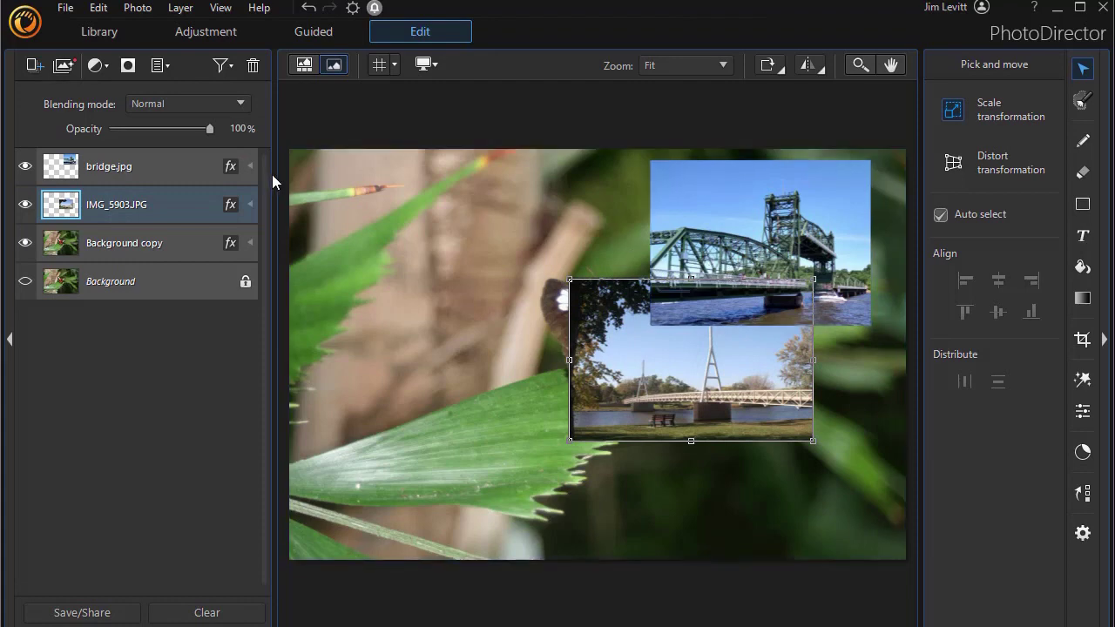
- Stack IMG_5903.JPG above bridge.jpg and drag its inset to the upper left
double_click(164, 205)
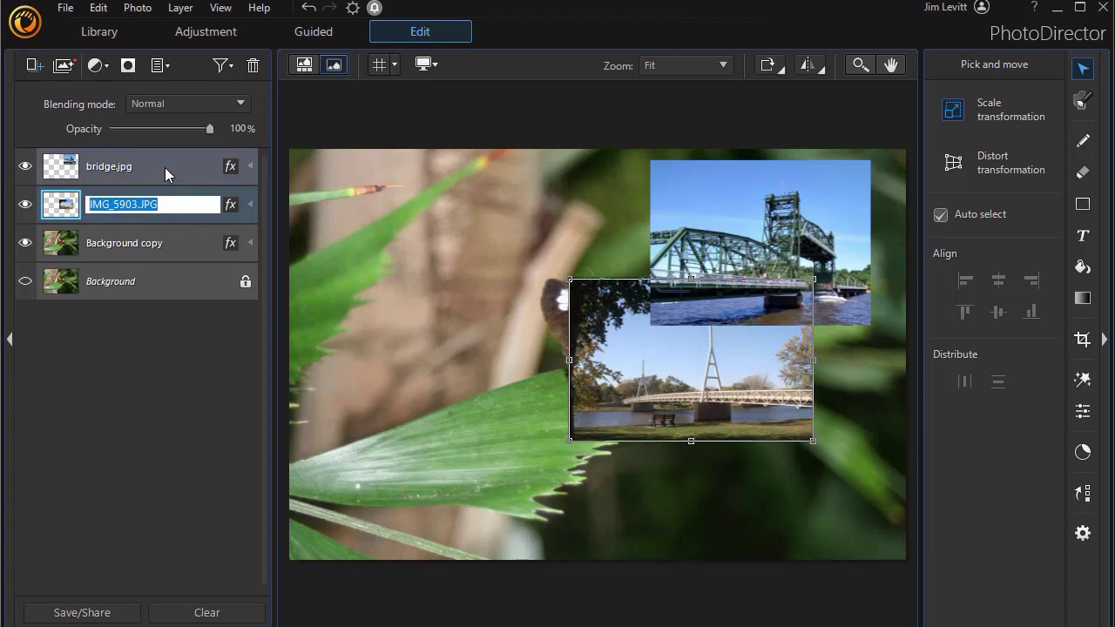
click(61, 209)
drag(61, 209, 73, 165)
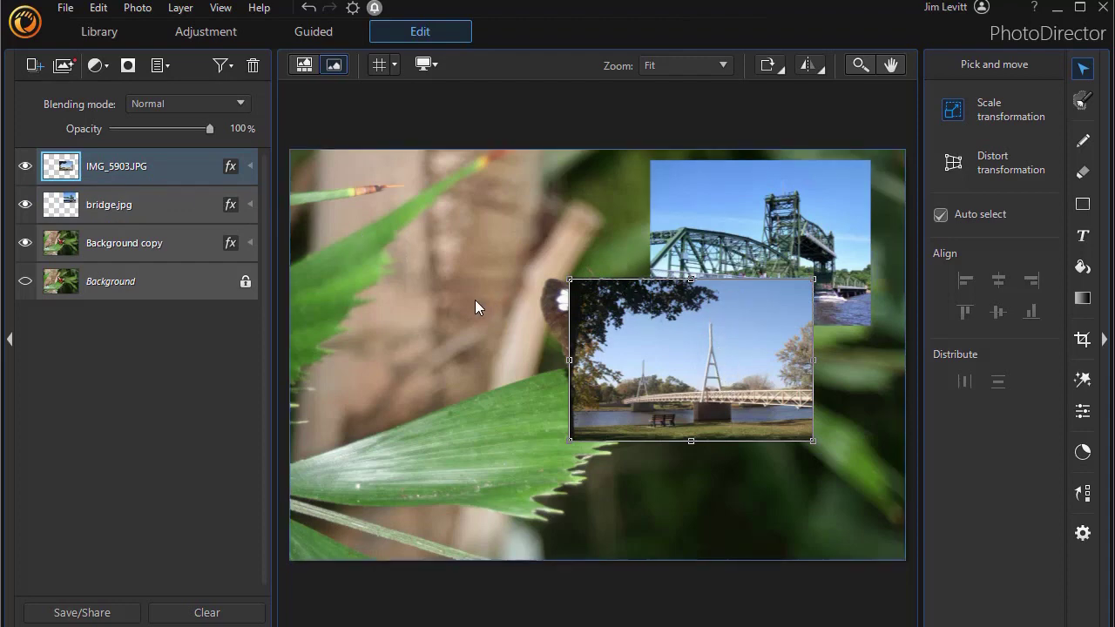
drag(685, 339, 453, 235)
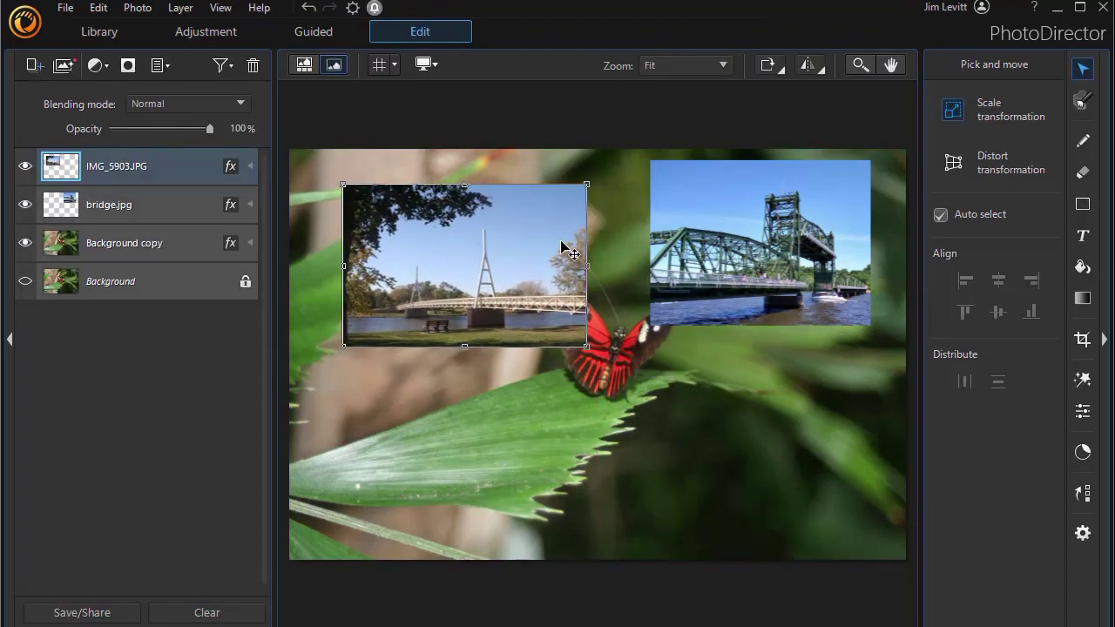
right_click(147, 173)
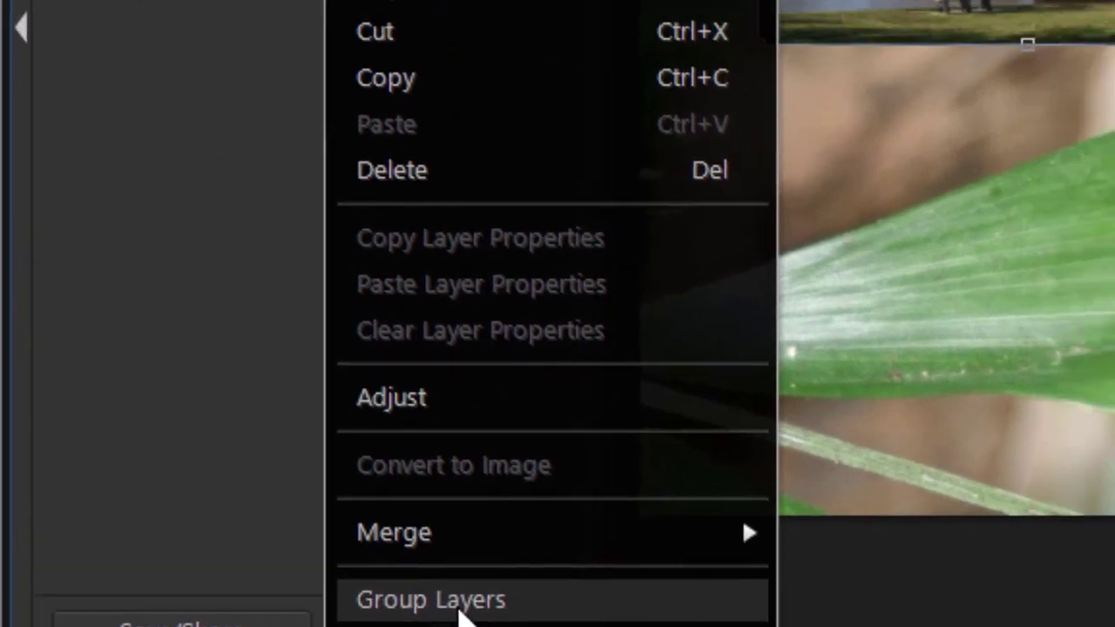
- Group IMG_5903.JPG into Group 1 and drag bridge.jpg inside the group
click(493, 566)
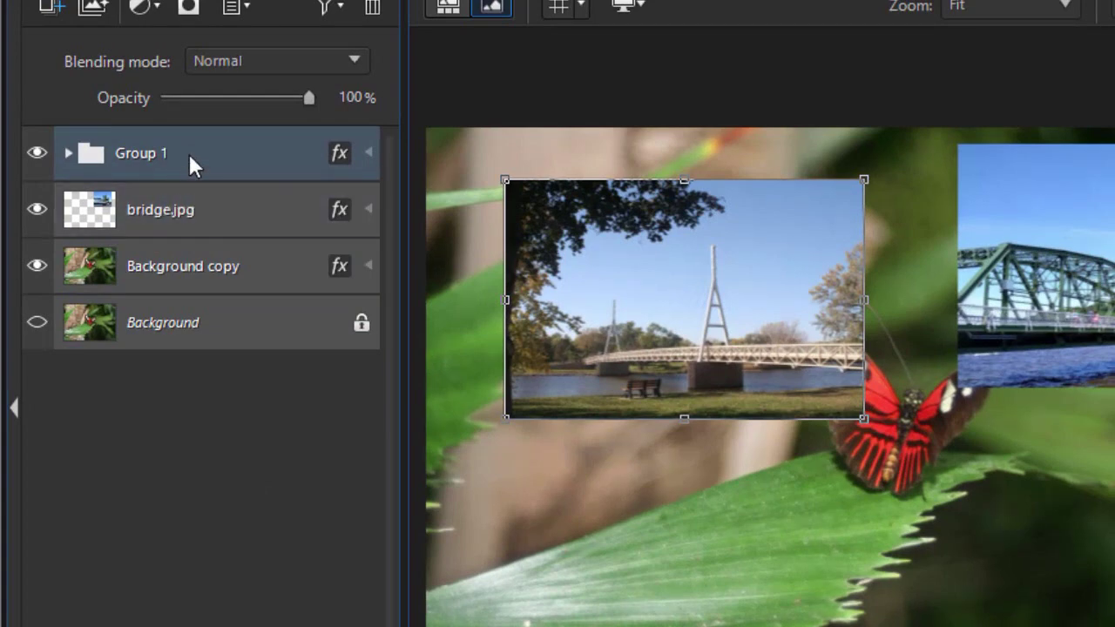
click(68, 155)
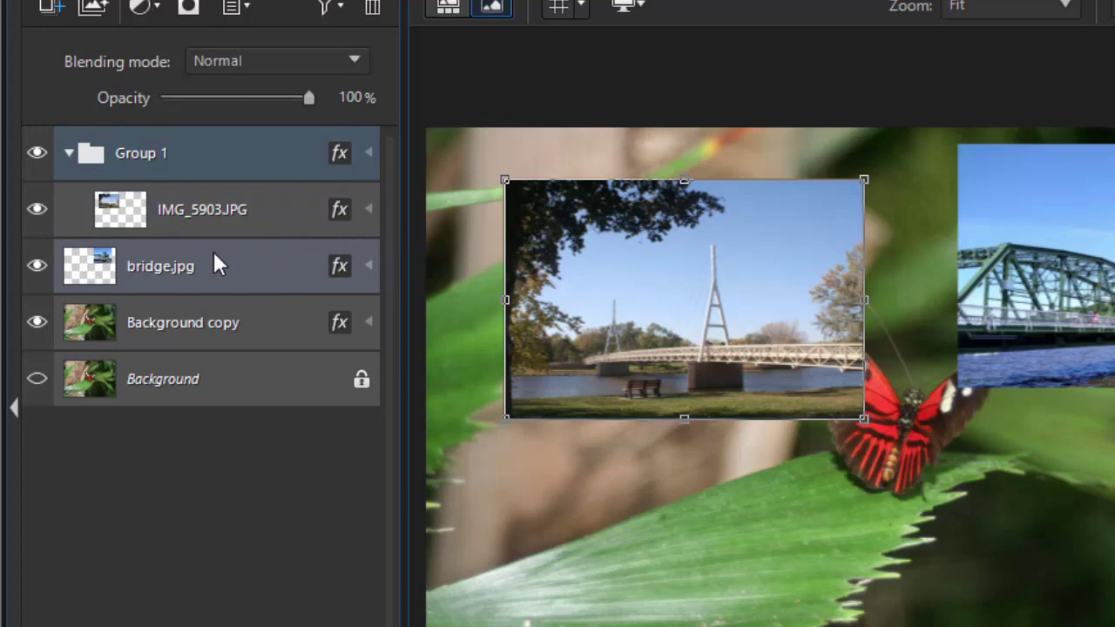
click(97, 272)
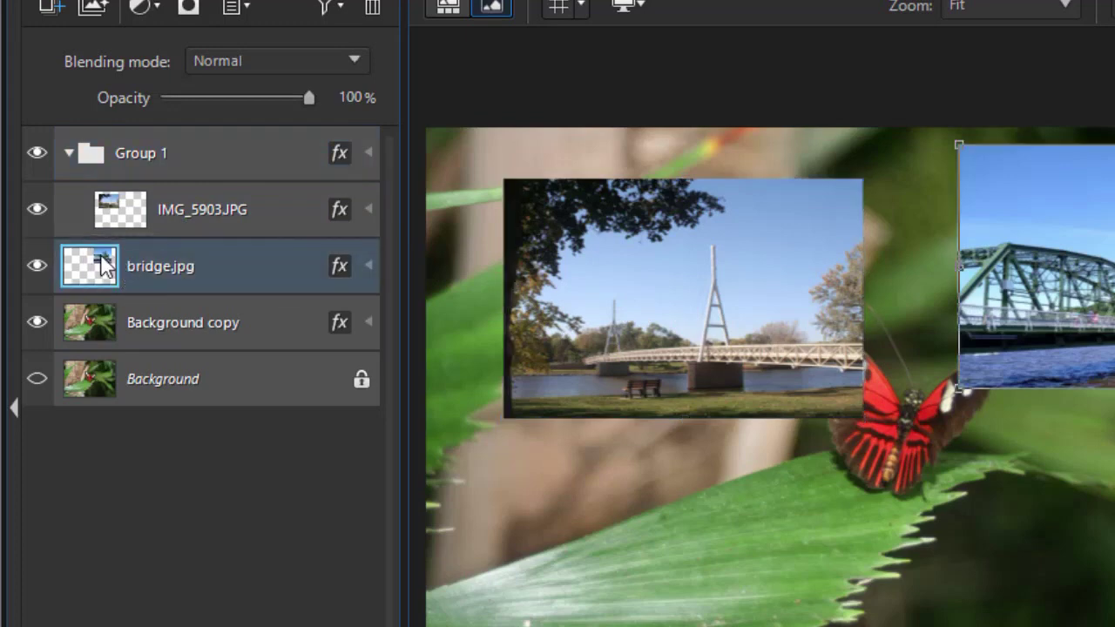
drag(102, 263, 126, 217)
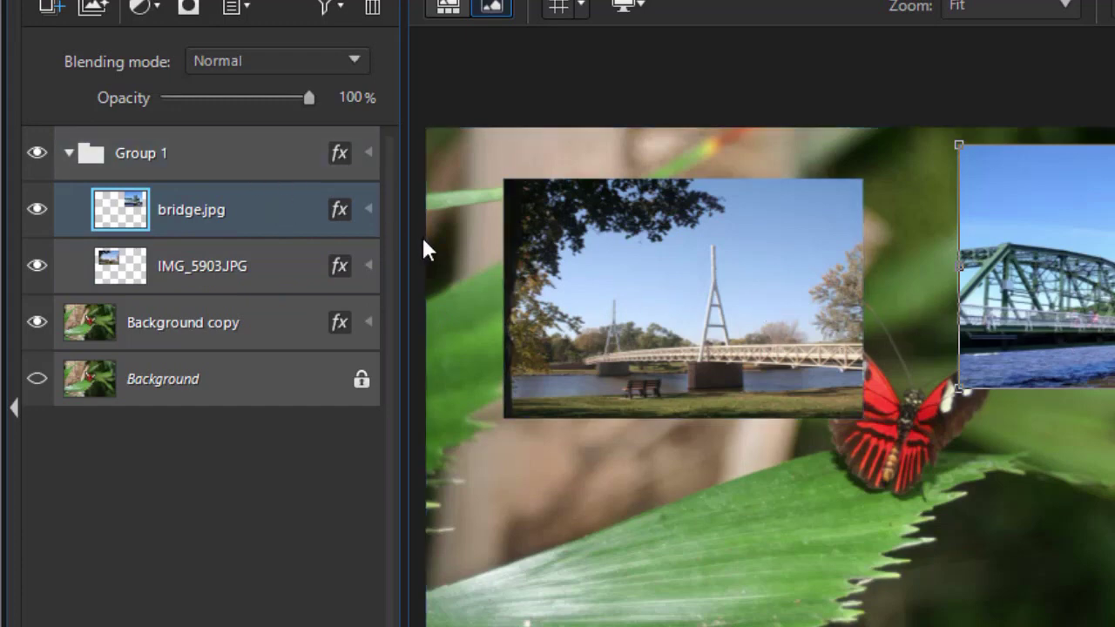
click(68, 154)
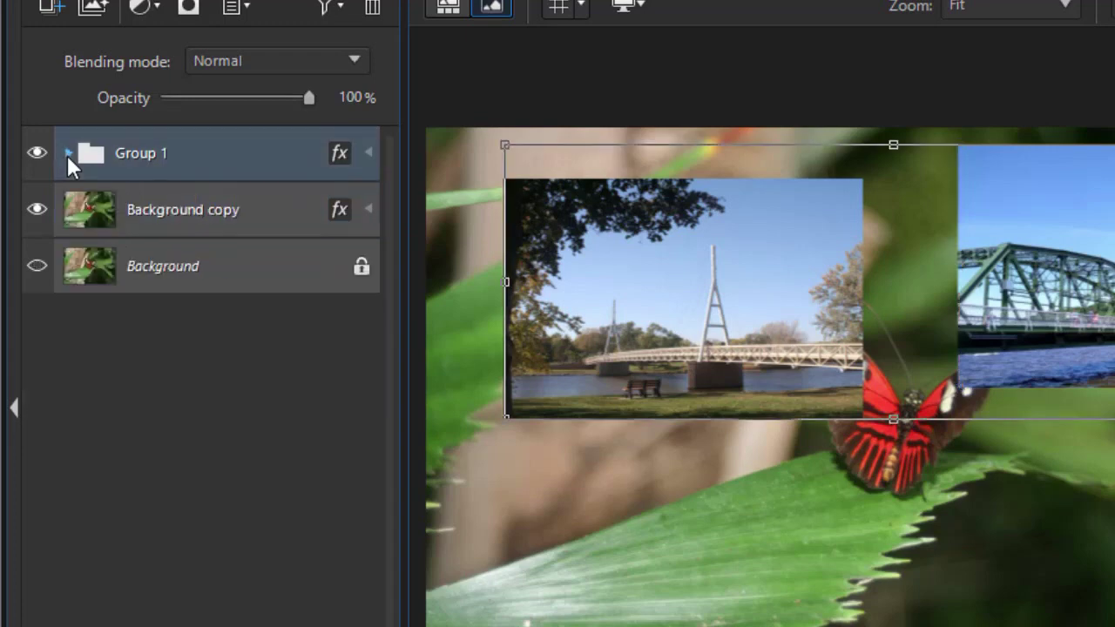
- Shift the grouped photos lower on the canvas and open Group 1's layer properties
click(710, 572)
drag(773, 383, 791, 340)
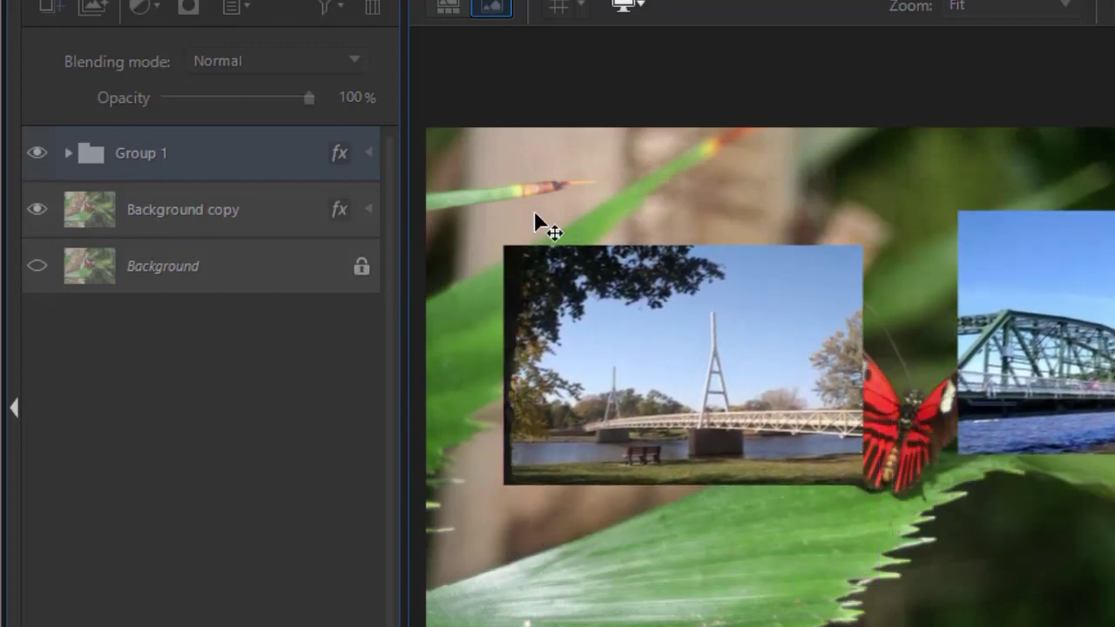
click(342, 157)
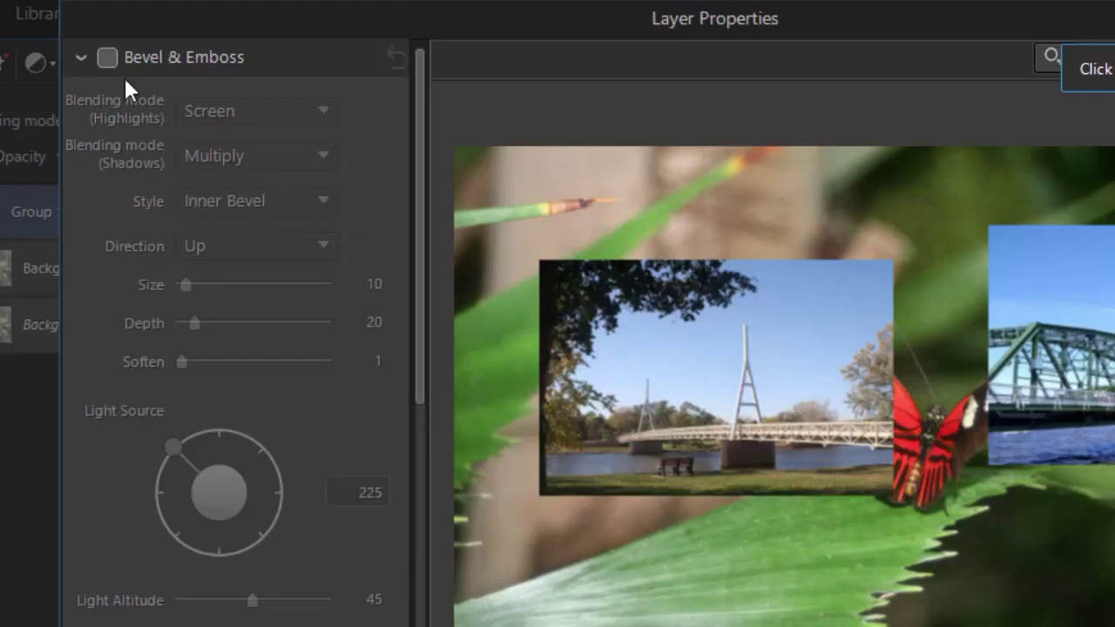
- Apply Bevel & Emboss and a white Border 1 of size 41 to Group 1
click(106, 61)
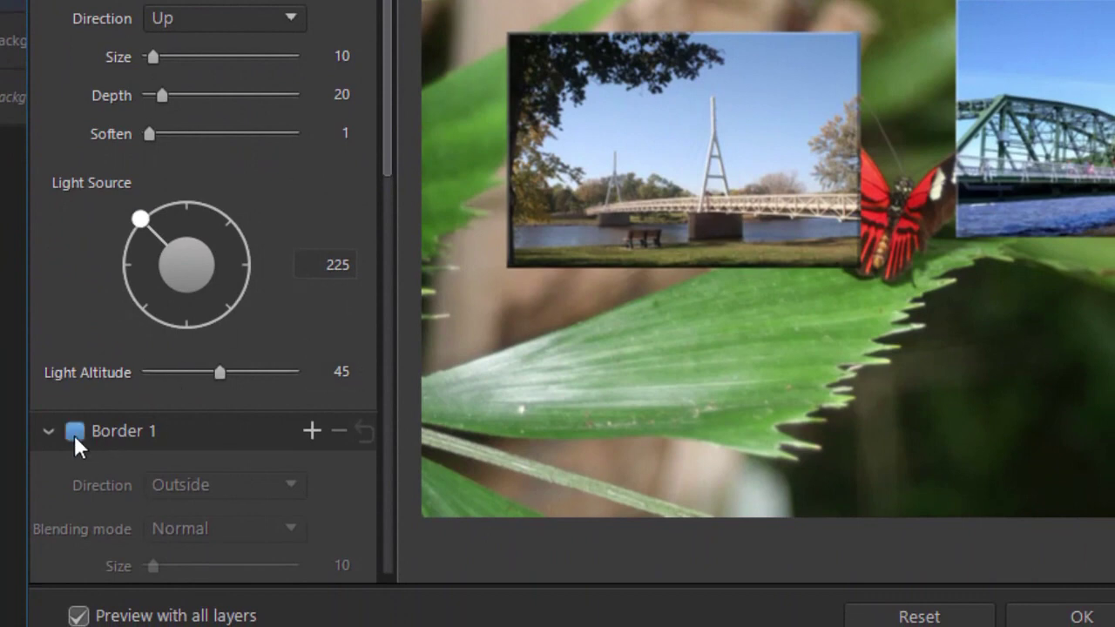
click(74, 435)
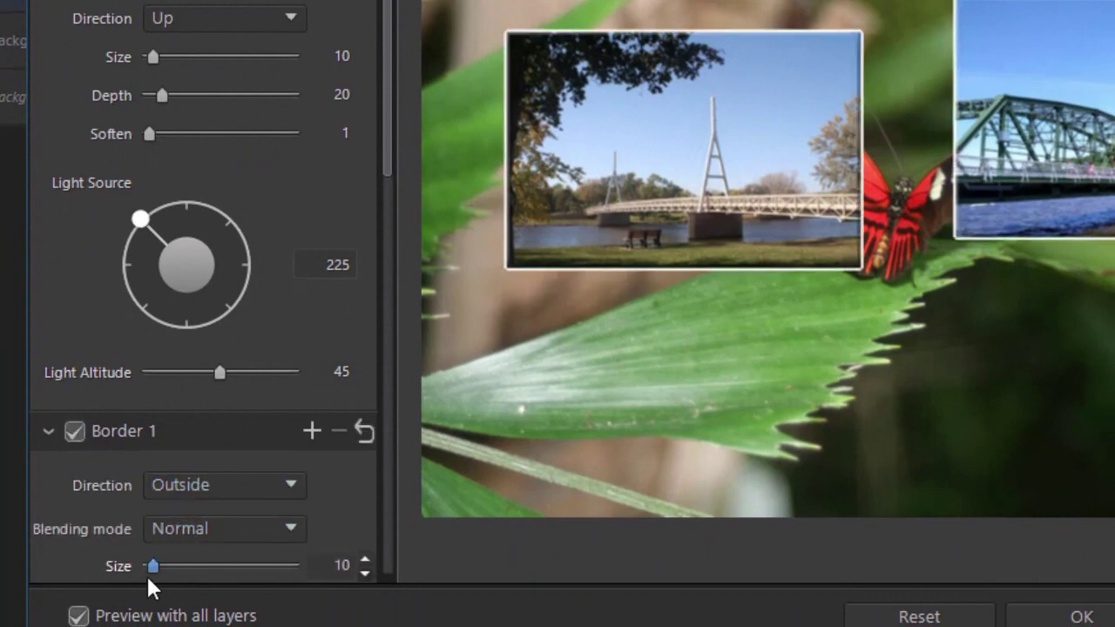
drag(152, 568, 171, 567)
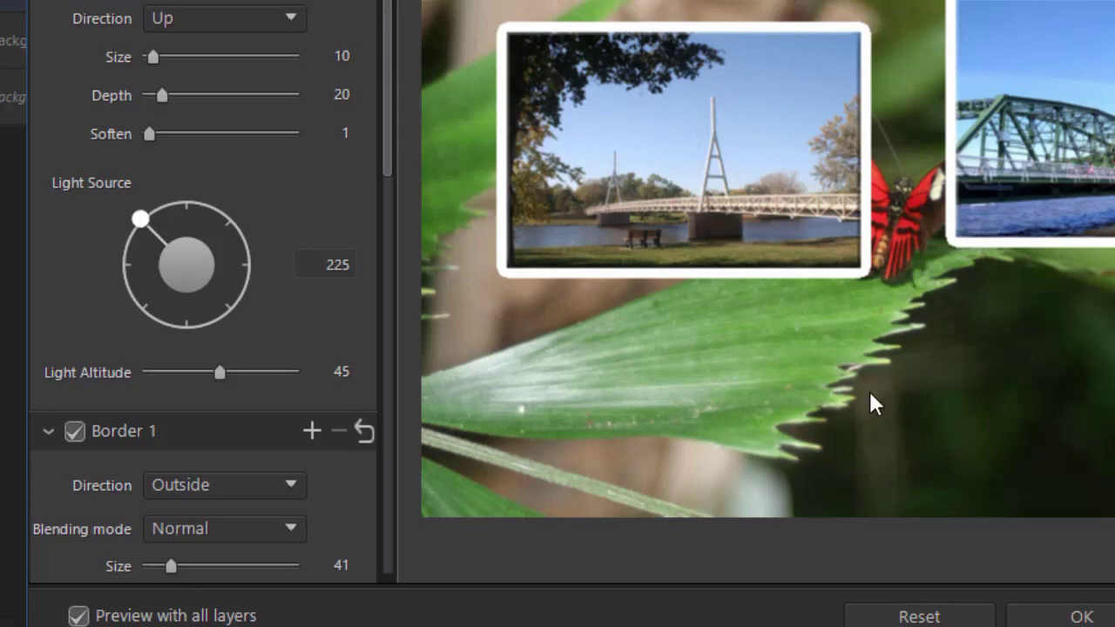
click(1081, 617)
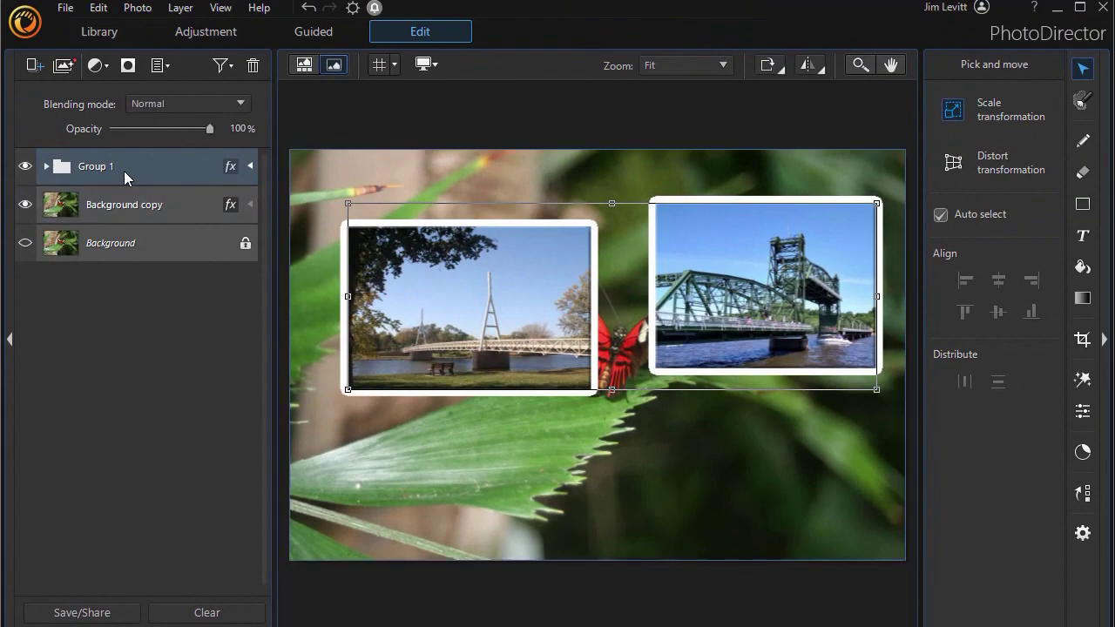
- Ungroup Group 1 into separate bridge.jpg and IMG_5903.JPG layers, then select the Background copy layer
right_click(121, 178)
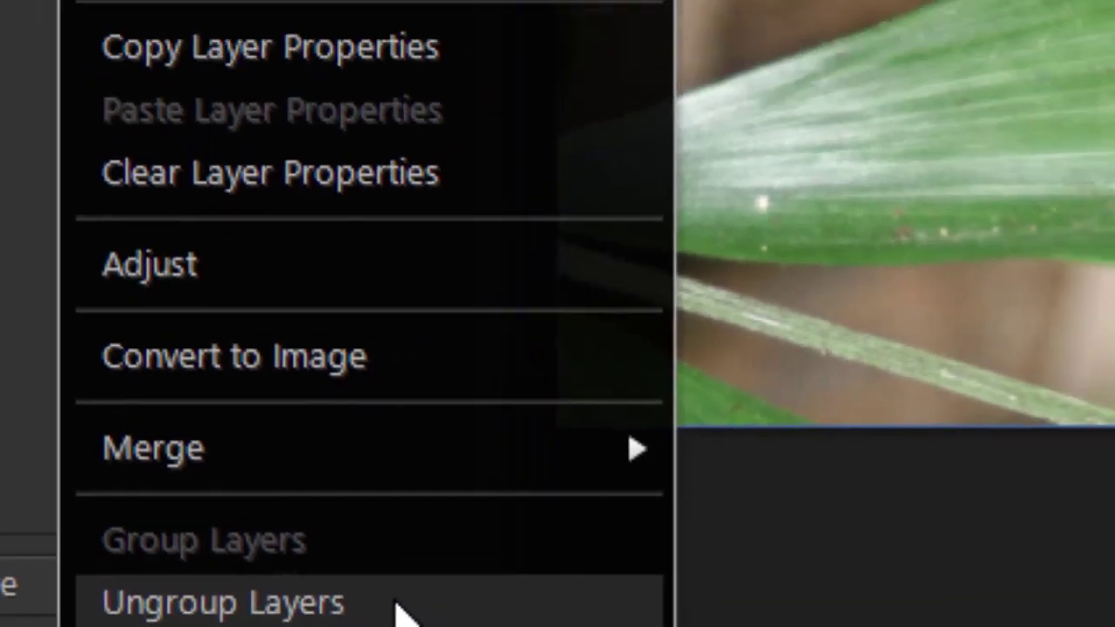
click(459, 605)
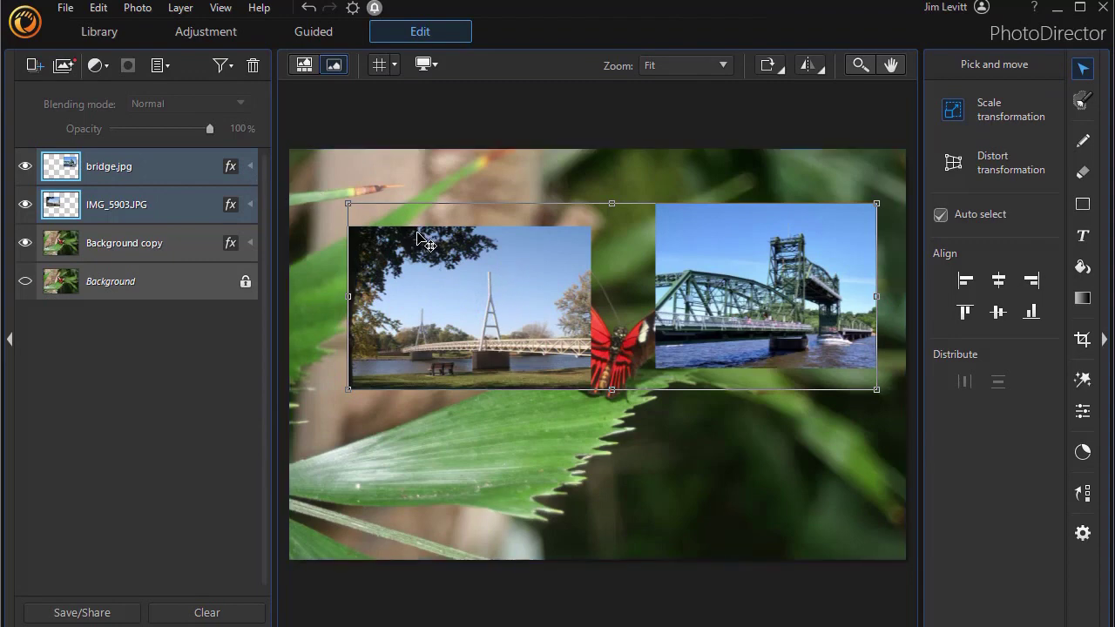
click(558, 474)
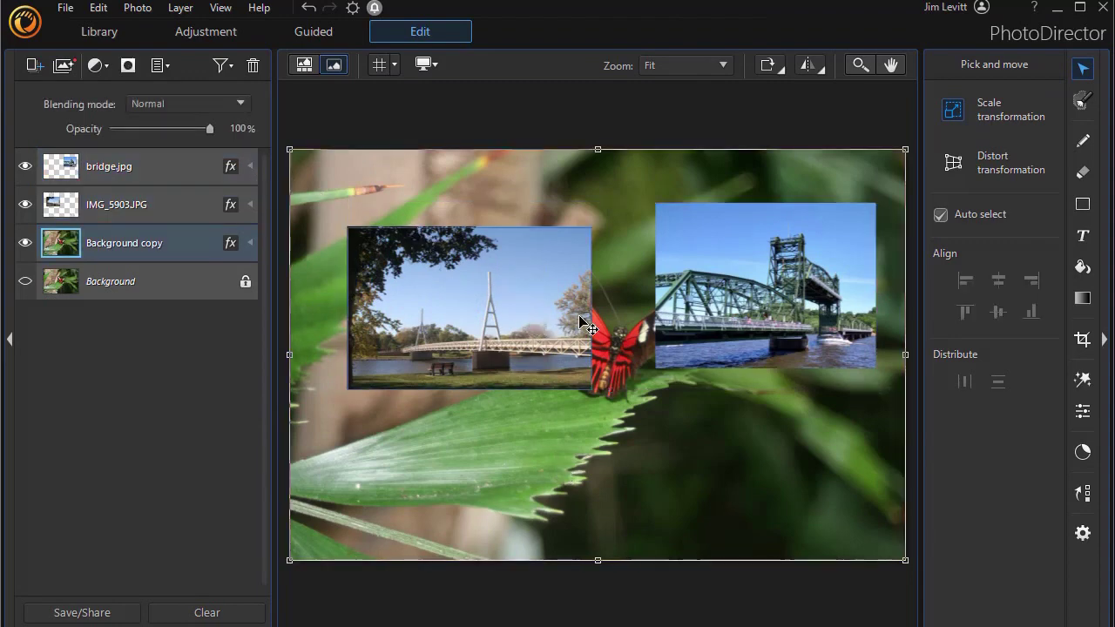